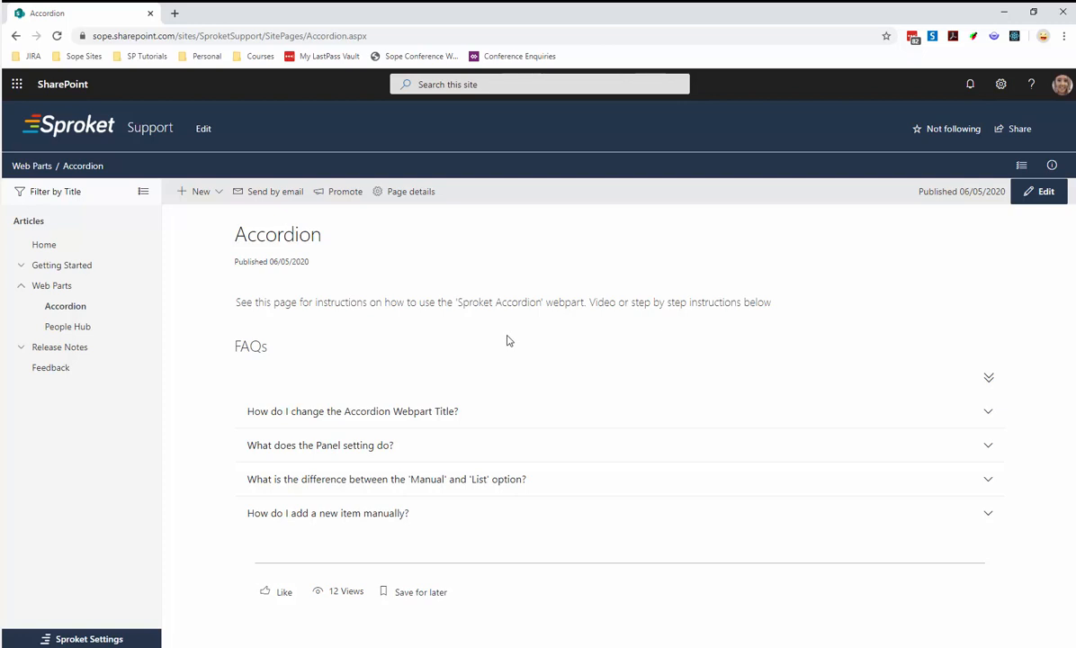
Expand and collapse the questions in the FAQs accordion to examine how its answers are displayed.
{"action": "left_click", "coordinate": [482, 411]}
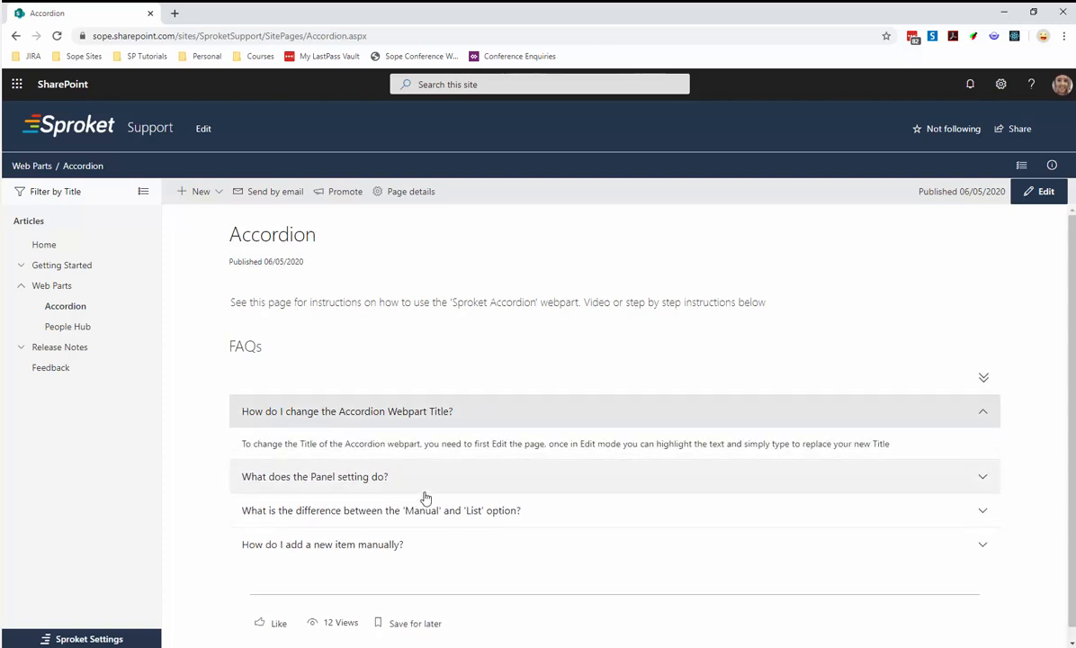
{"action": "left_click", "coordinate": [423, 486]}
{"action": "left_click", "coordinate": [414, 543]}
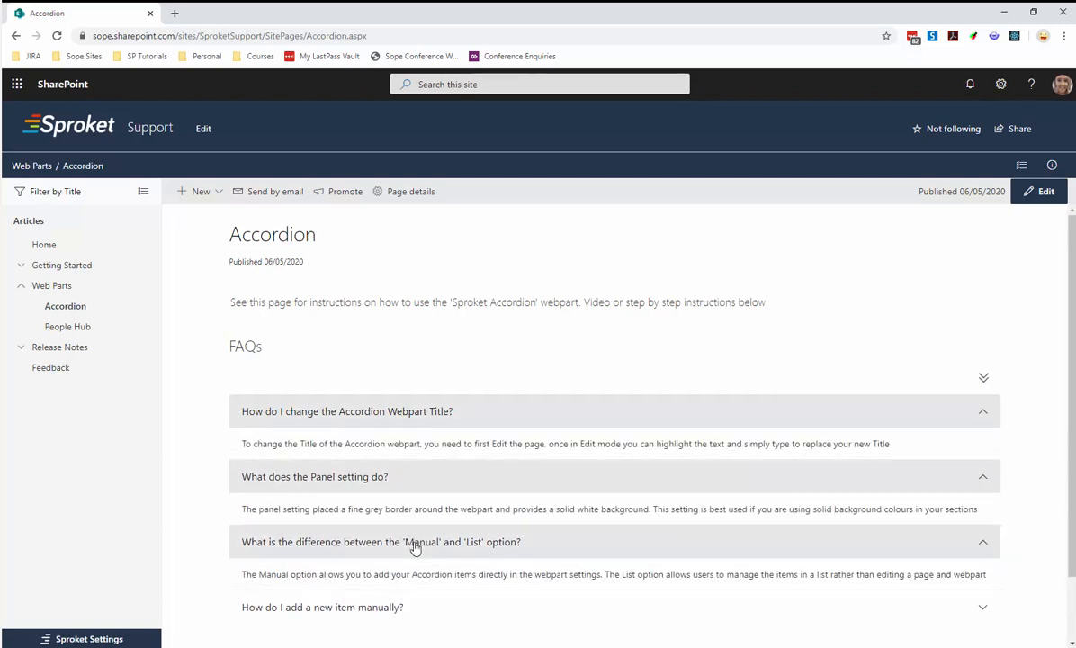
{"action": "left_click", "coordinate": [379, 477]}
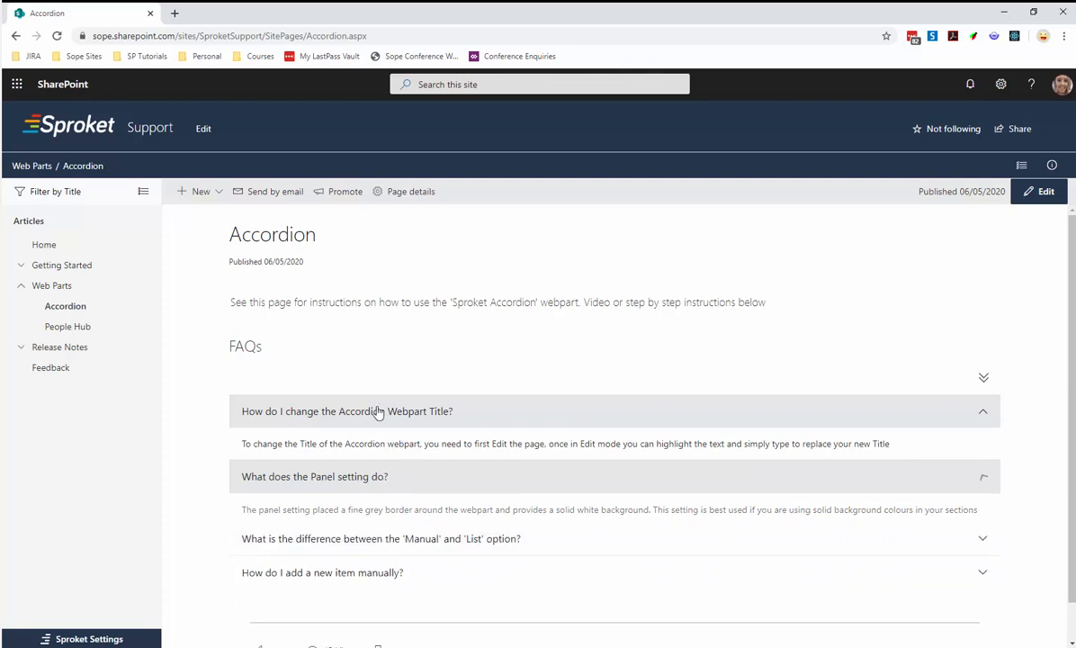
{"action": "left_click", "coordinate": [374, 411]}
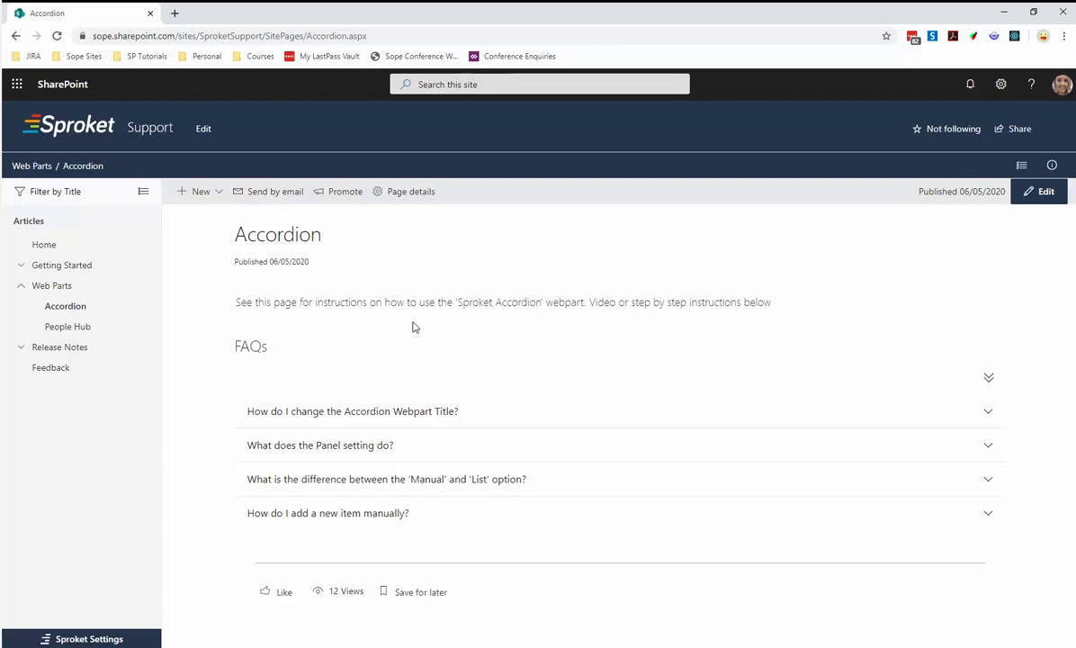
Put the page in edit mode and add a Sproket Accordion web part between the intro text and the FAQs.
{"action": "left_click", "coordinate": [1040, 192]}
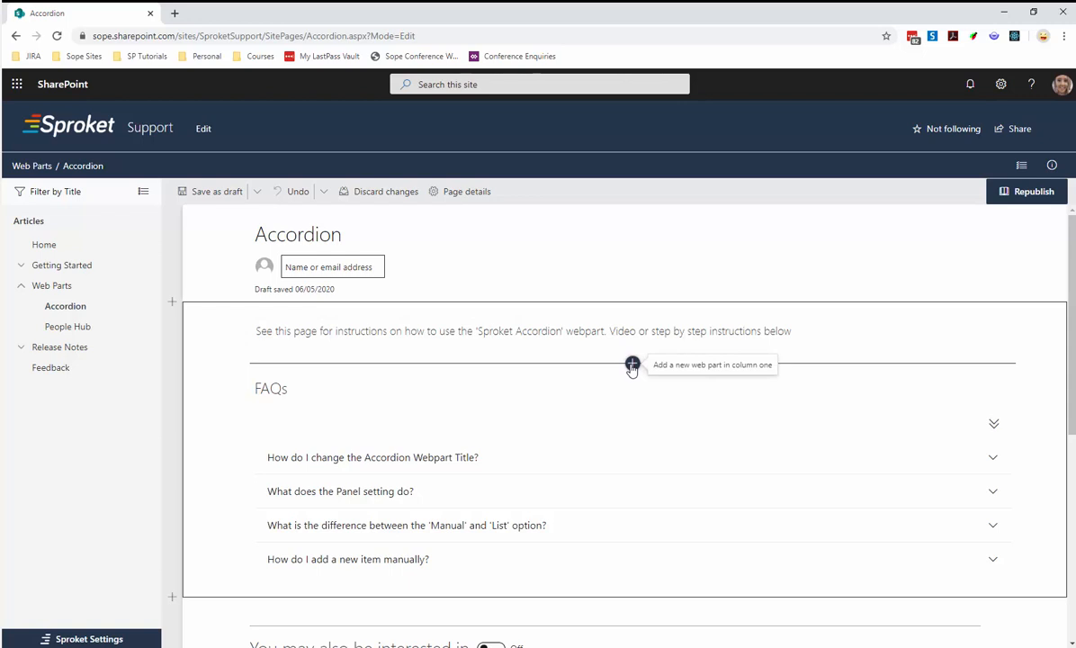
{"action": "left_click", "coordinate": [633, 364]}
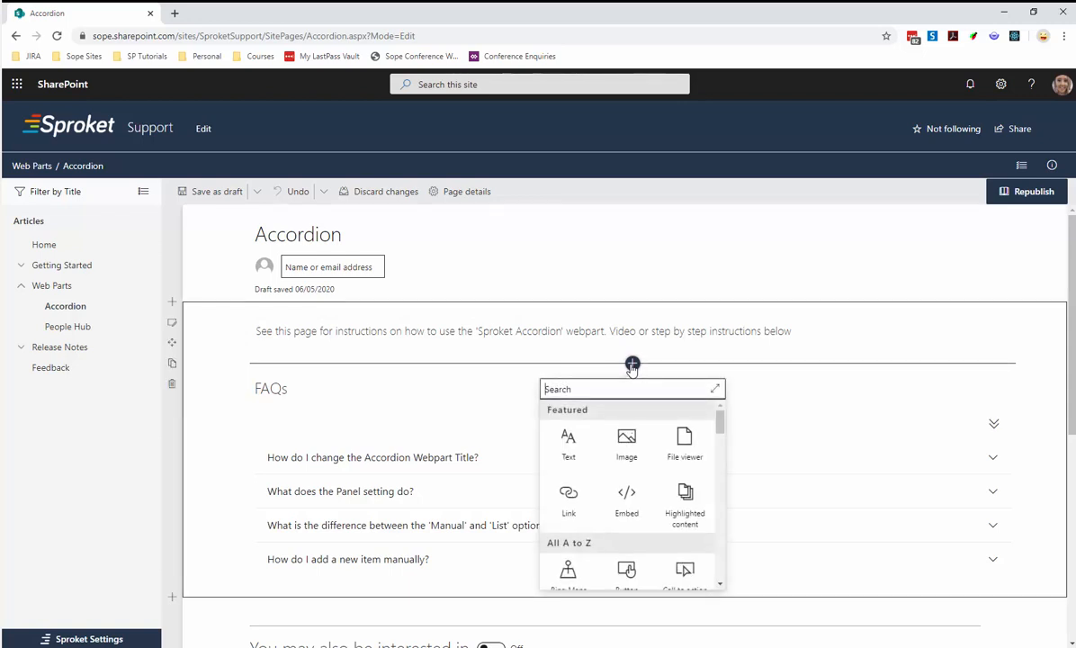
{"action": "type", "text": "sproket"}
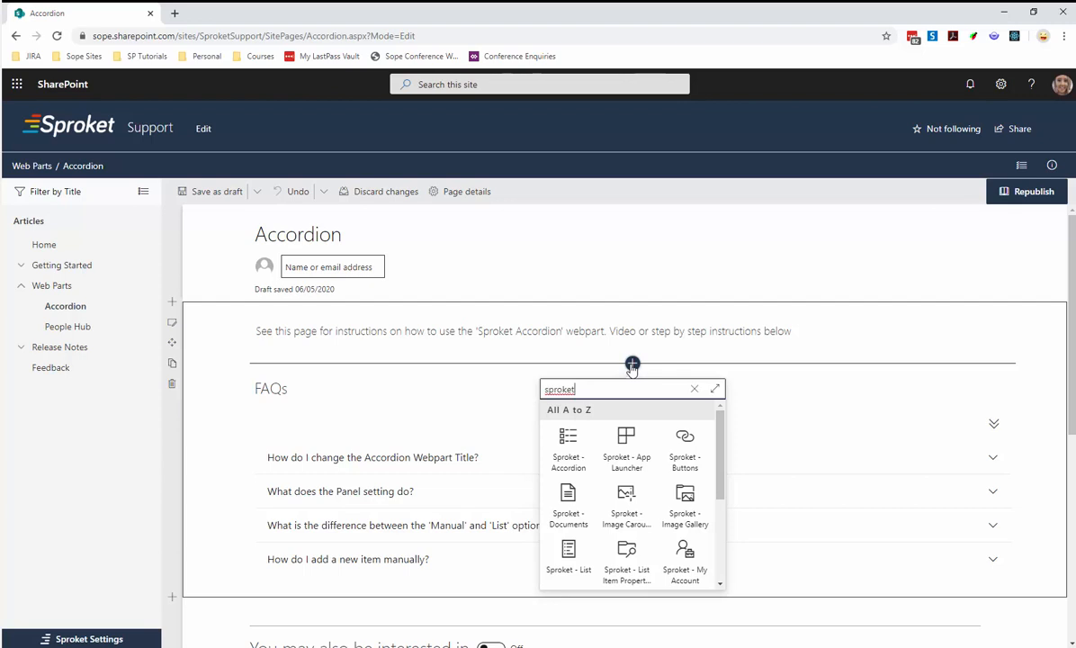
{"action": "left_click", "coordinate": [567, 454]}
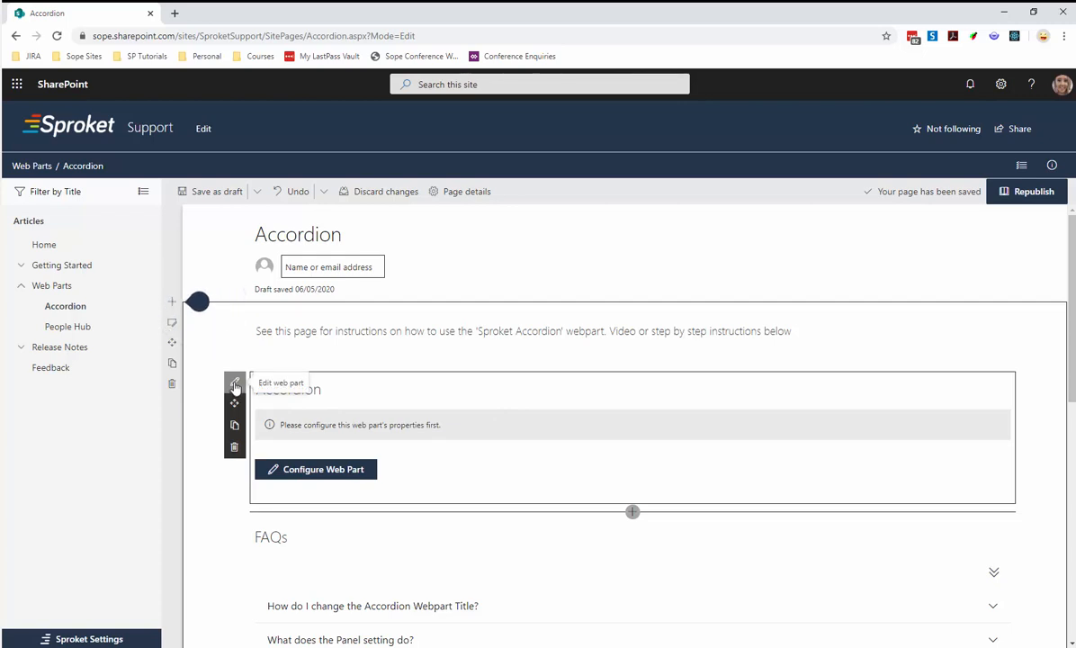
Open the new Accordion web part's configuration and review its display options and items pages.
{"action": "left_click", "coordinate": [314, 473]}
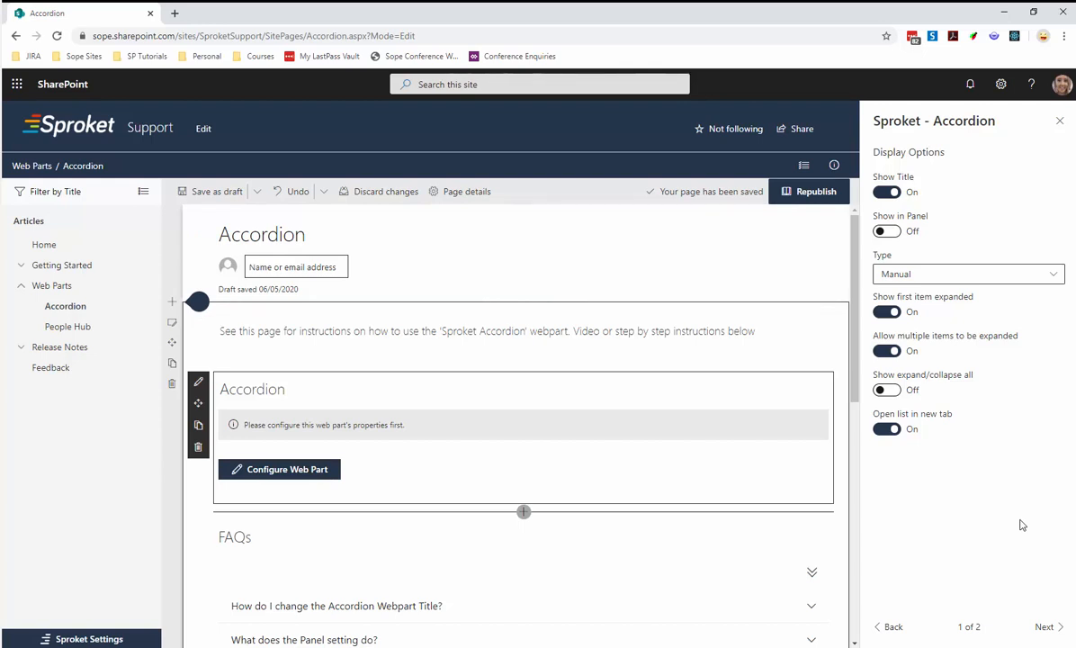
{"action": "triple_click", "coordinate": [977, 627]}
{"action": "left_click", "coordinate": [975, 579]}
{"action": "left_click", "coordinate": [1047, 630]}
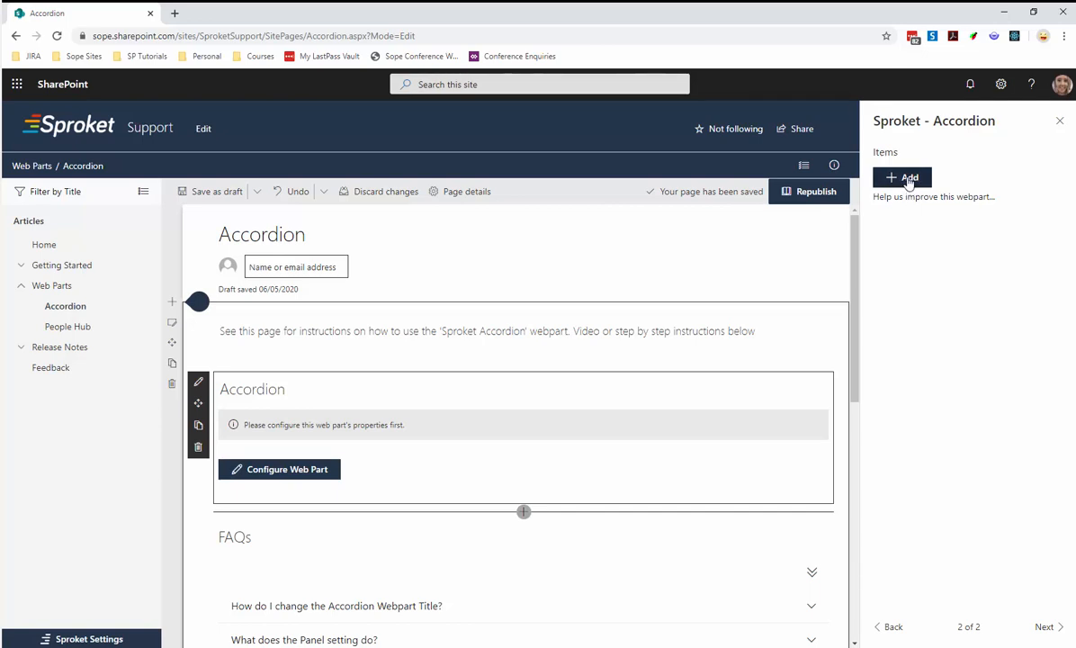
{"action": "left_click", "coordinate": [889, 629]}
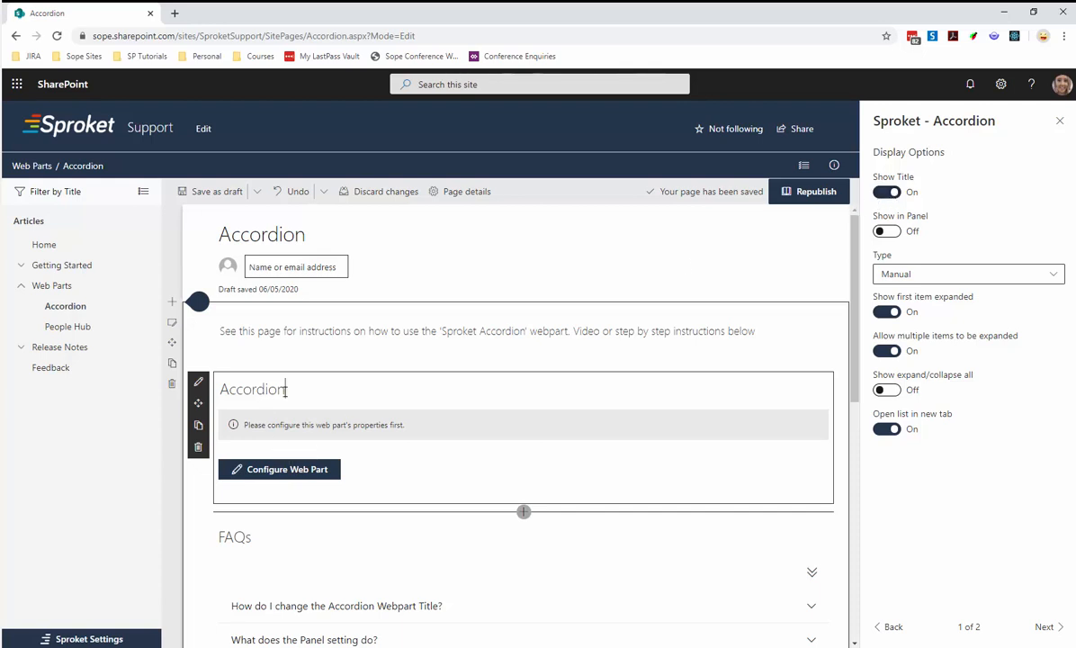
Replace the existing FAQs accordion's title with "Frequently Asked Questions".
{"action": "left_click_drag", "start_coordinate": [285, 391], "coordinate": [221, 389]}
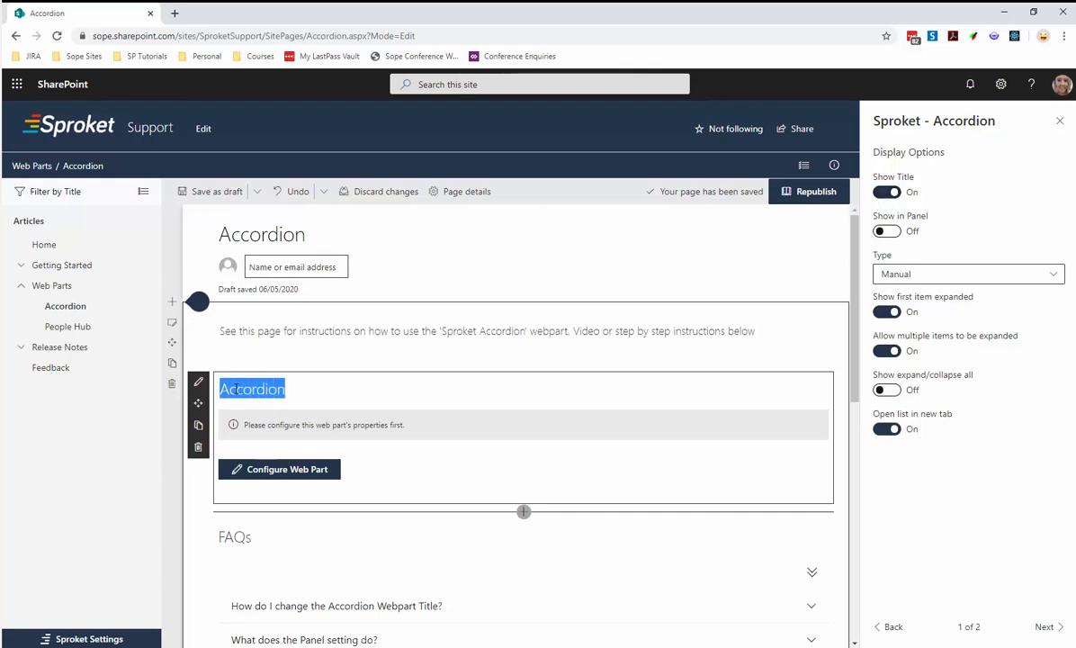
{"action": "scroll", "coordinate": [256, 454], "scroll_direction": "down", "scroll_amount": 1}
{"action": "left_click", "coordinate": [270, 486]}
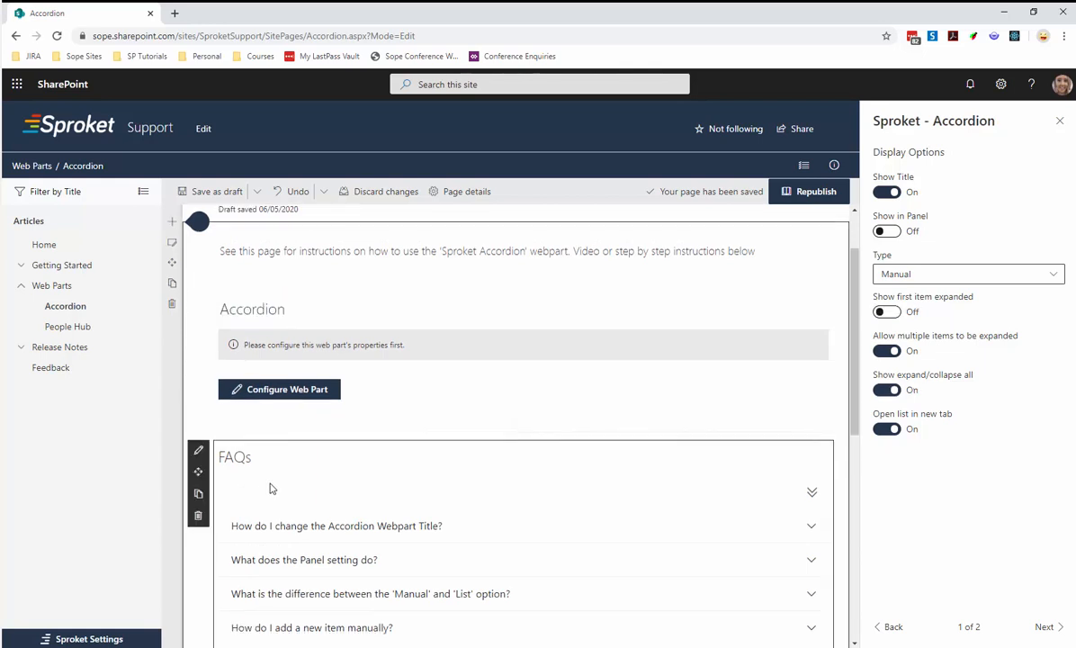
{"action": "left_click_drag", "start_coordinate": [250, 457], "coordinate": [217, 457]}
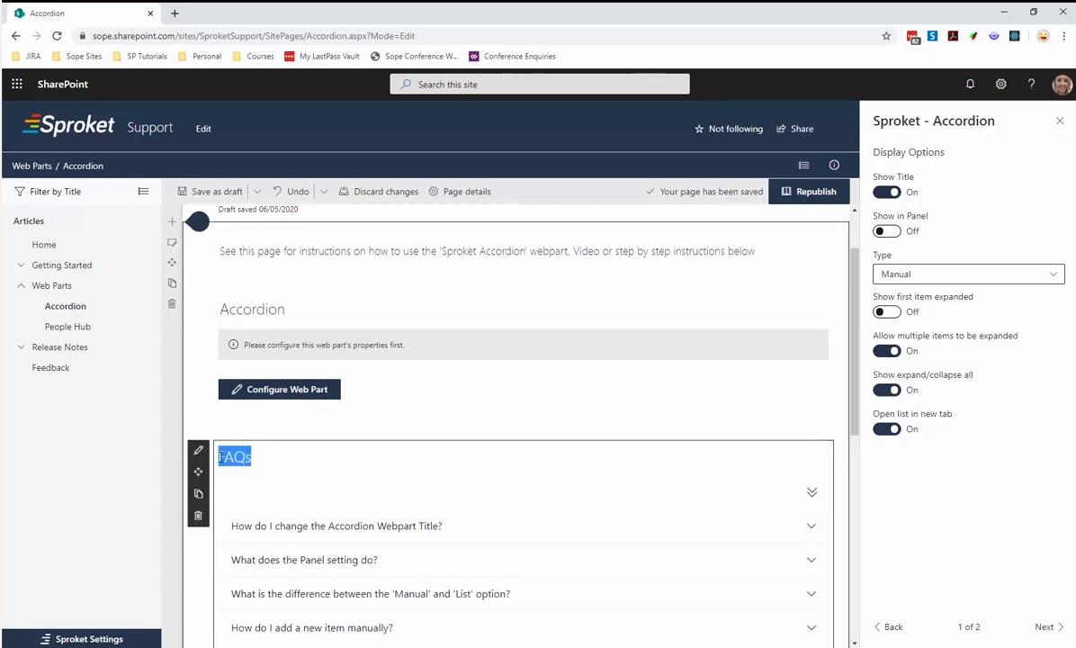
{"action": "key", "text": "BackSpace"}
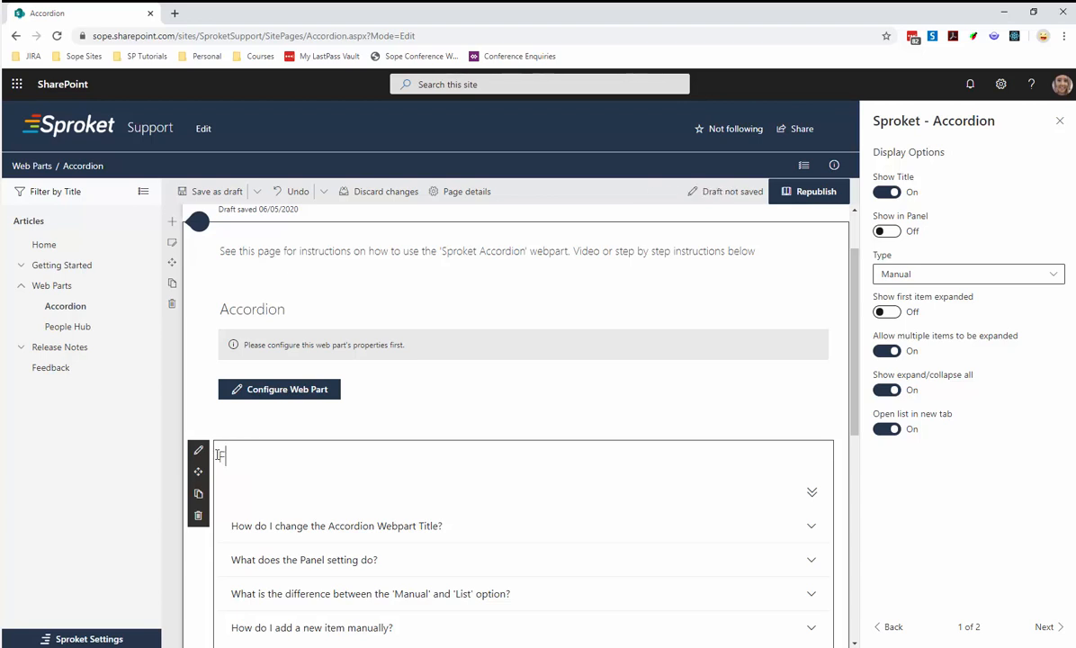
{"action": "type", "text": "Frequentl"}
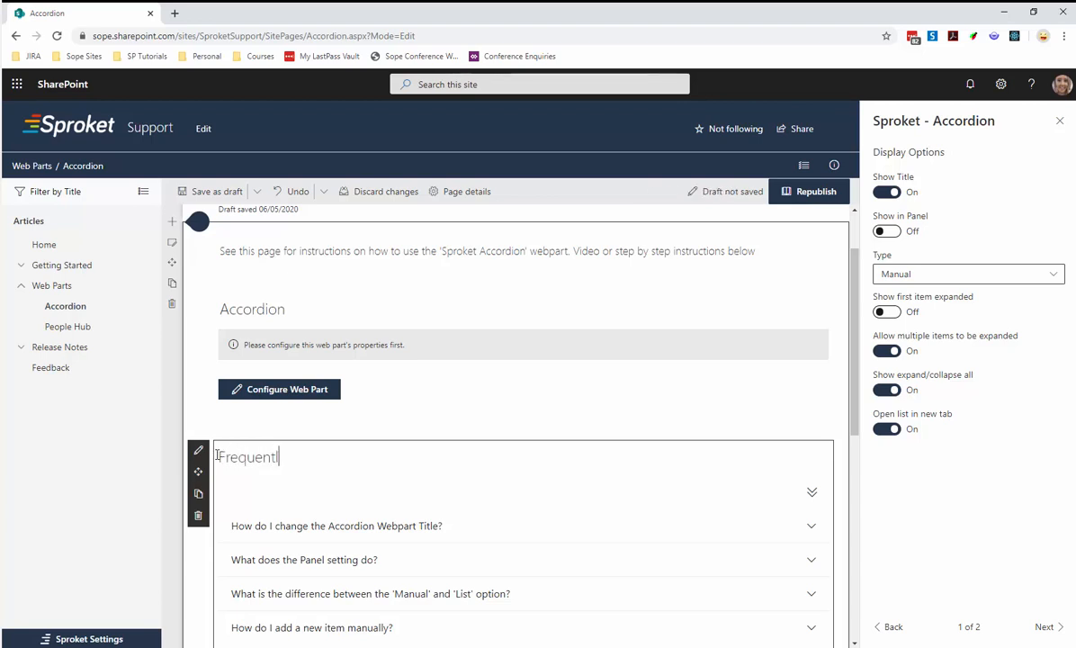
{"action": "type", "text": "y Asked Questions"}
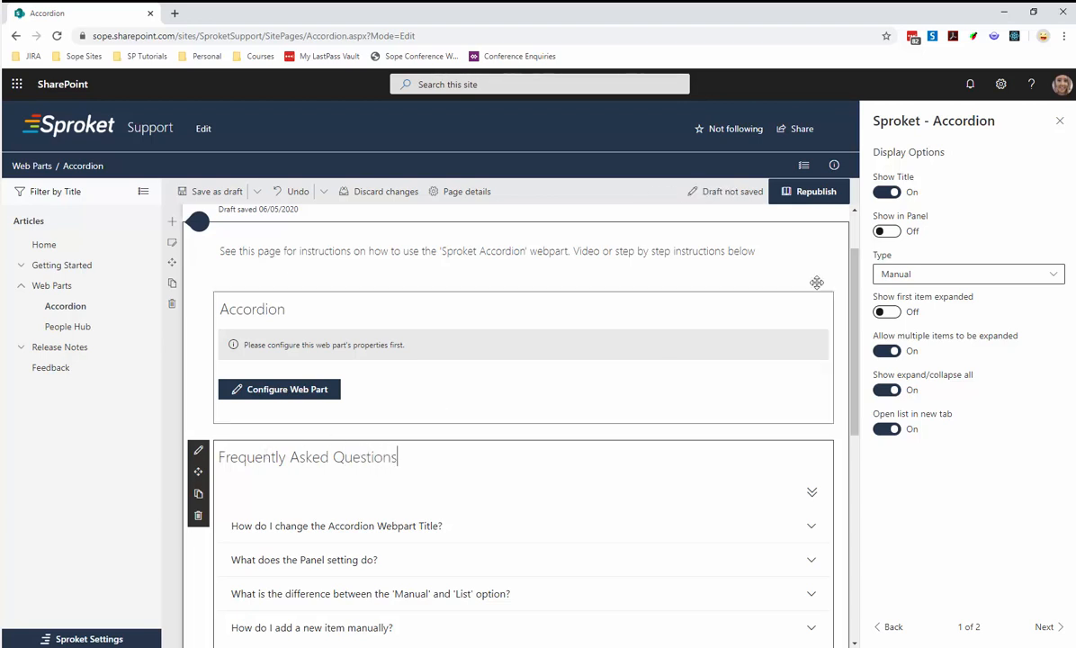
Disable Show Title and enable Show in Panel for the existing FAQ accordion.
{"action": "left_click", "coordinate": [889, 193]}
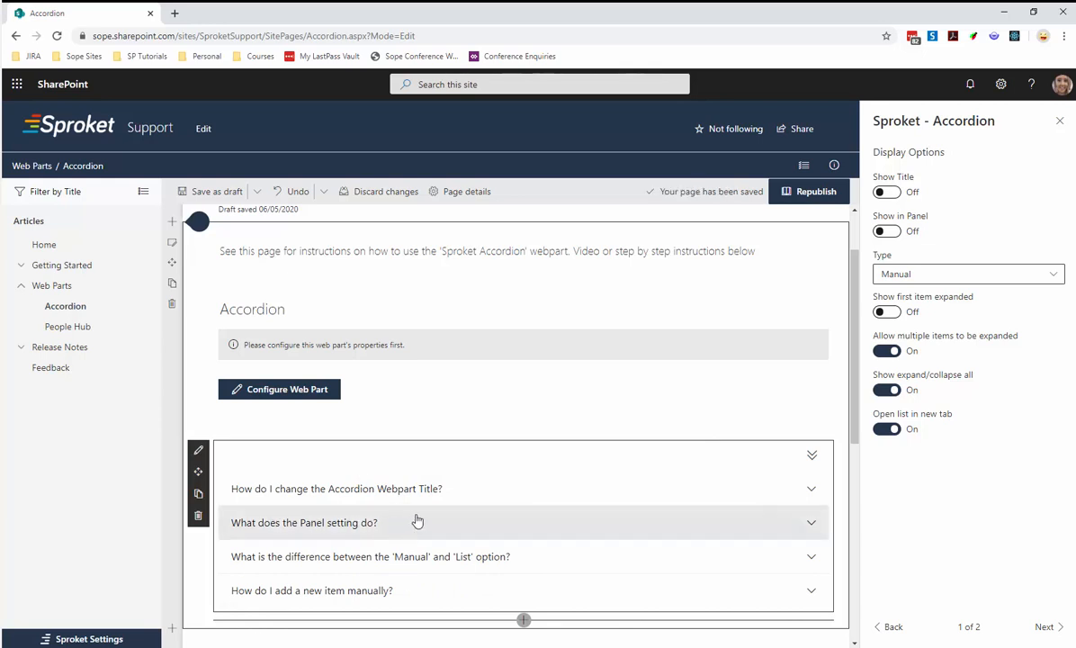
{"action": "left_click", "coordinate": [886, 231]}
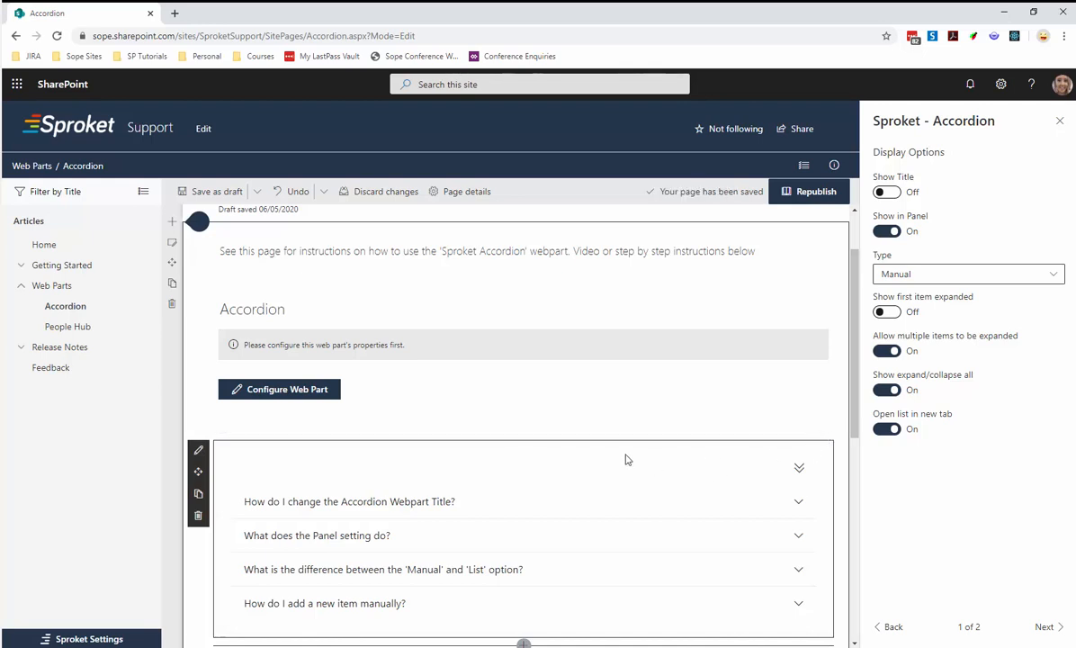
Preview the light blue-grey background on the section containing the accordions and restore it to None.
{"action": "left_click", "coordinate": [172, 245]}
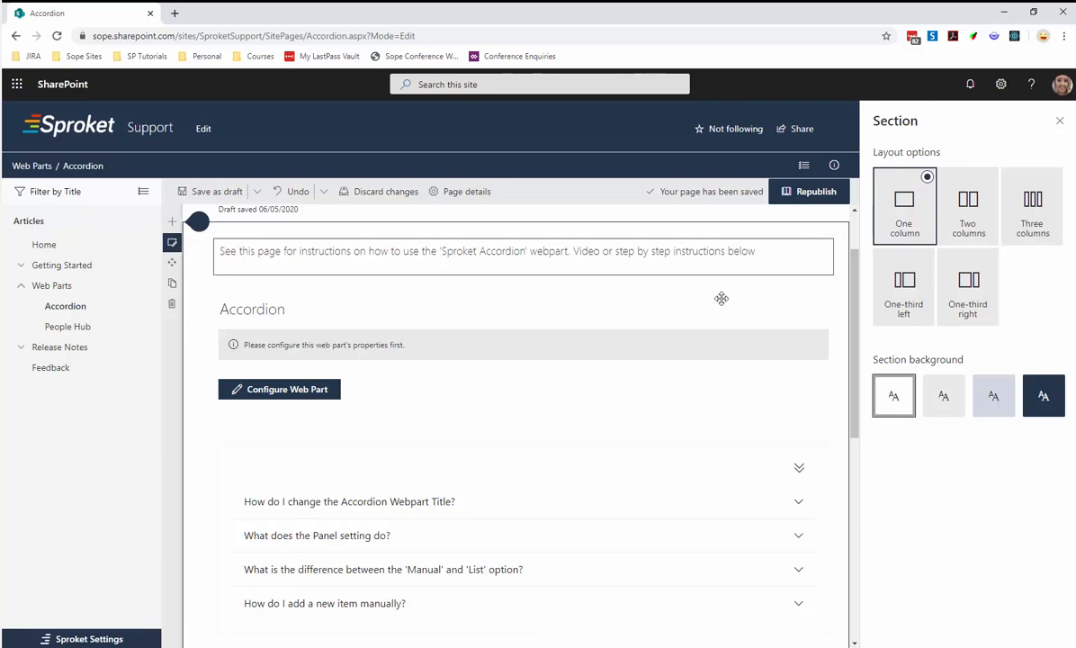
{"action": "left_click", "coordinate": [978, 403]}
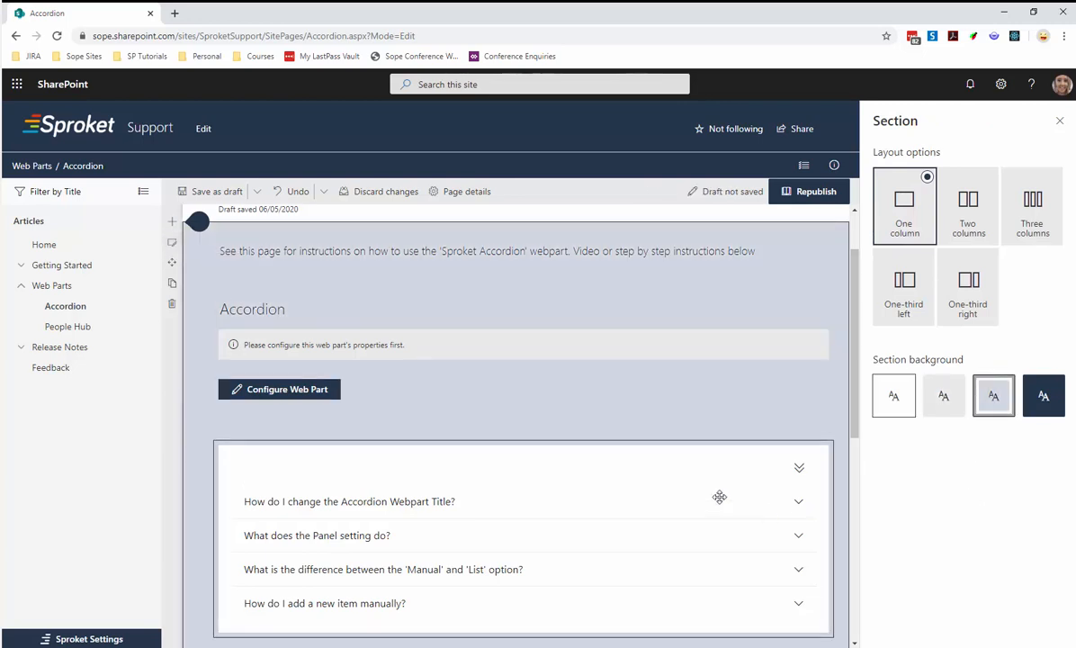
{"action": "scroll", "coordinate": [716, 497], "scroll_direction": "down", "scroll_amount": 1}
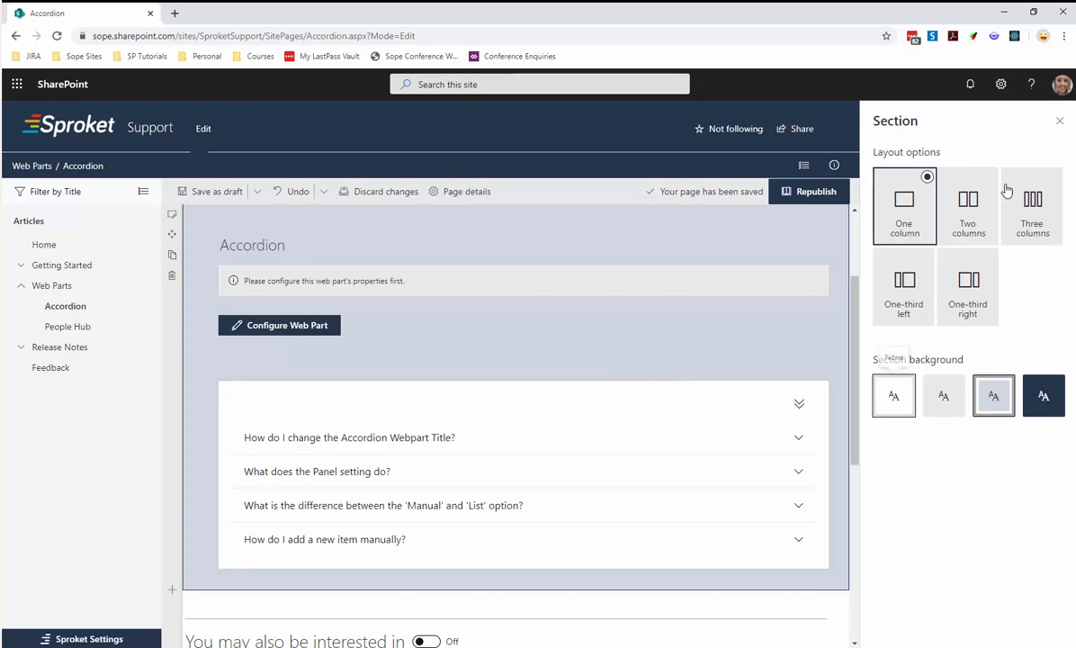
{"action": "left_click", "coordinate": [1058, 120]}
Add a manual item titled "How do i change the webpart title" to the new Accordion web part.
{"action": "left_click", "coordinate": [433, 269]}
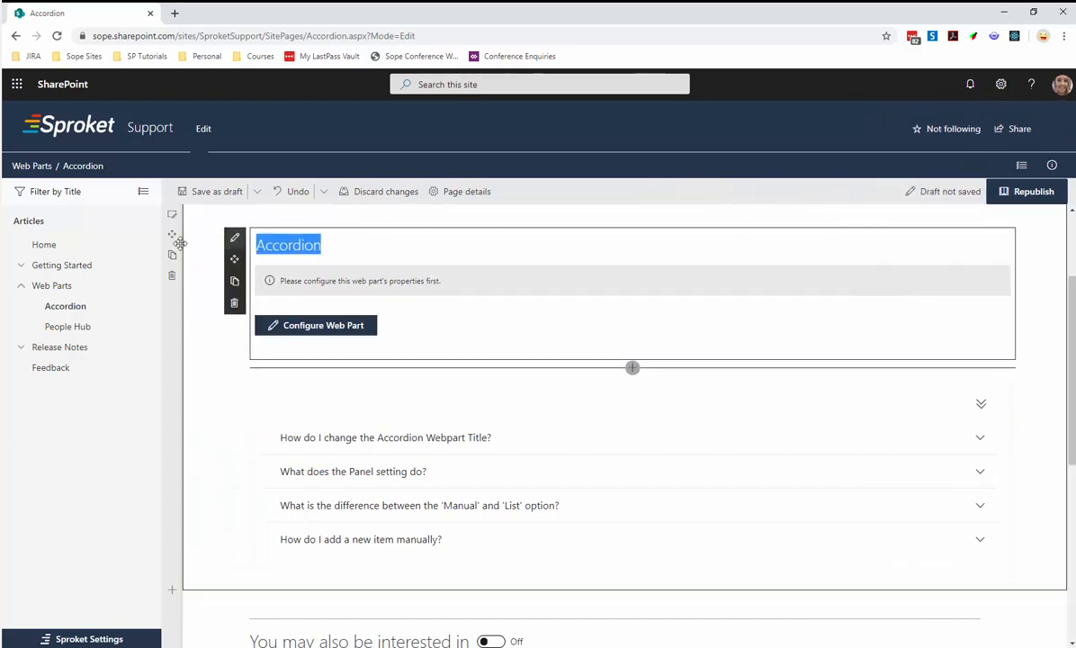
{"action": "left_click", "coordinate": [236, 241]}
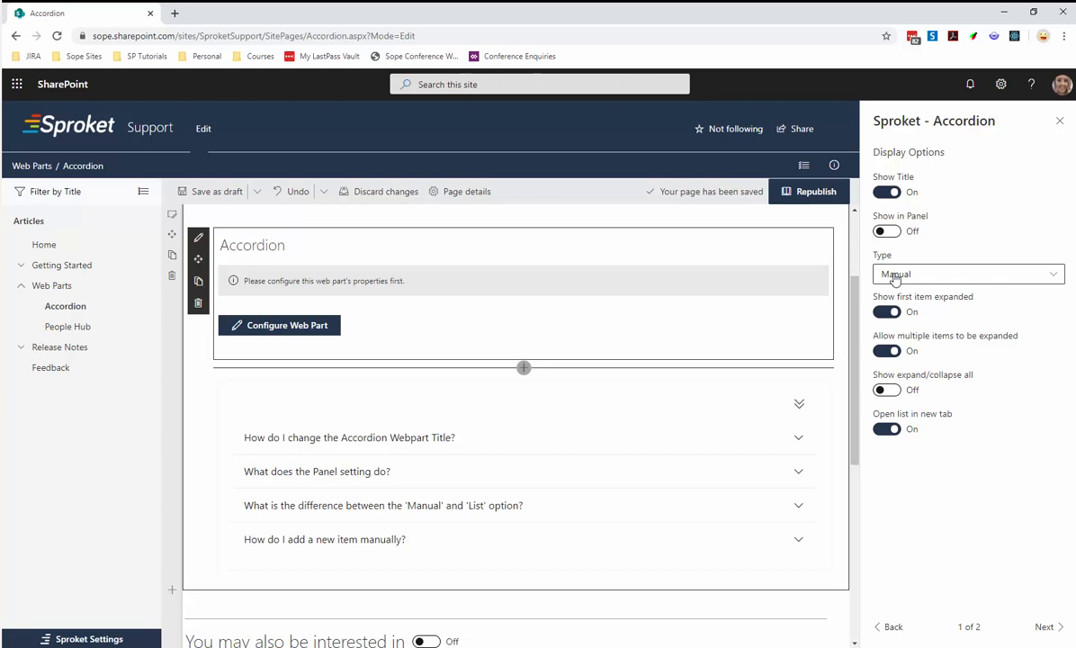
{"action": "left_click", "coordinate": [1046, 631]}
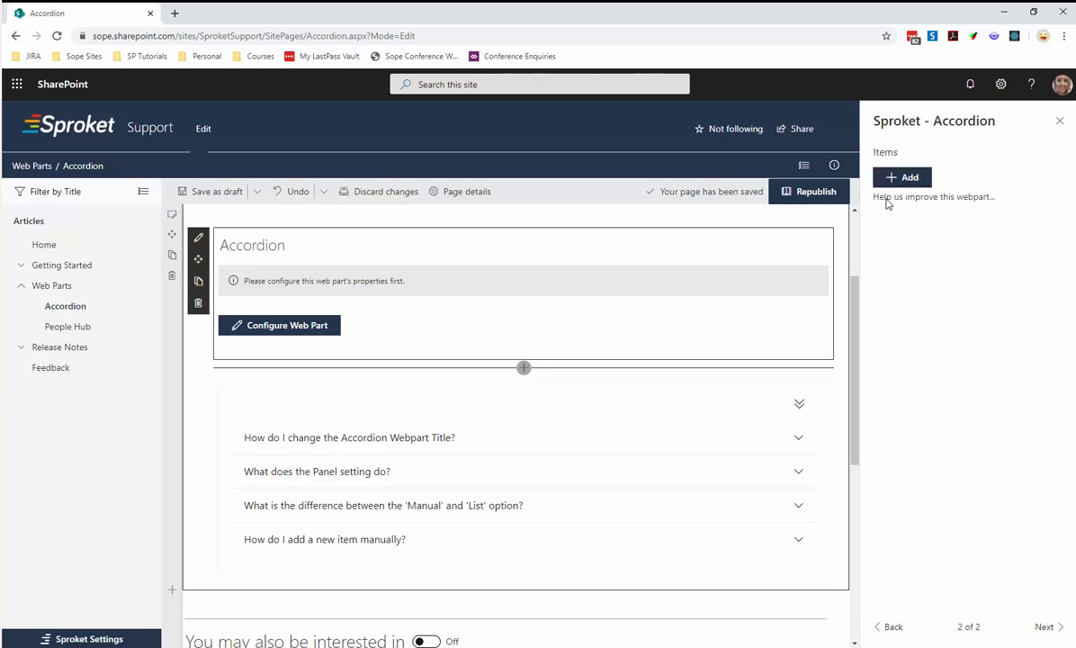
{"action": "left_click", "coordinate": [891, 179]}
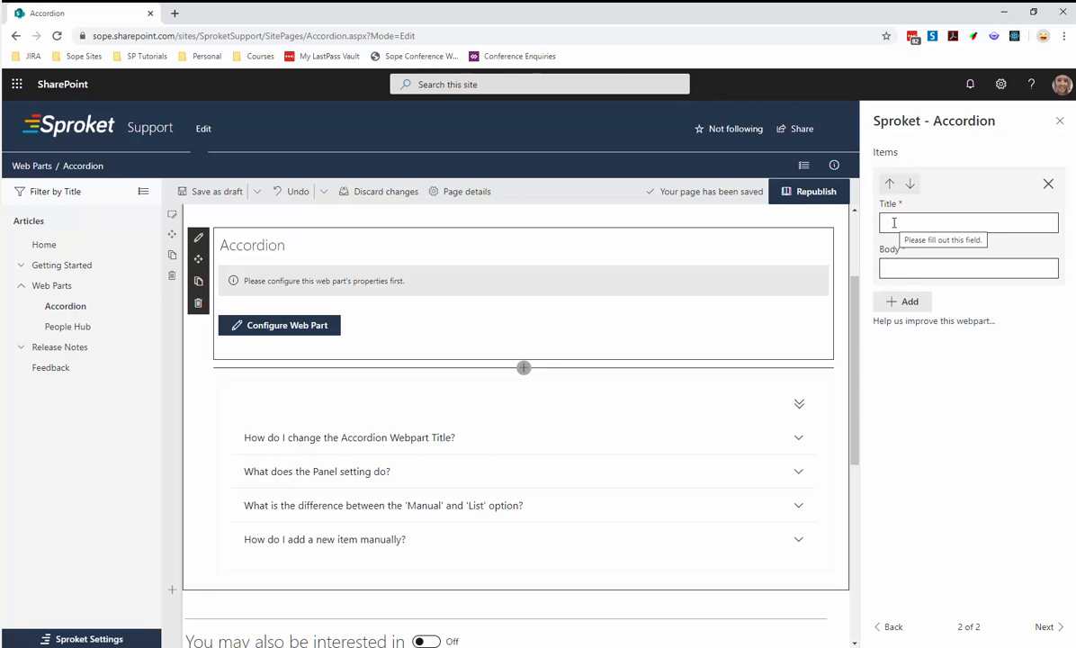
{"action": "left_click", "coordinate": [893, 222]}
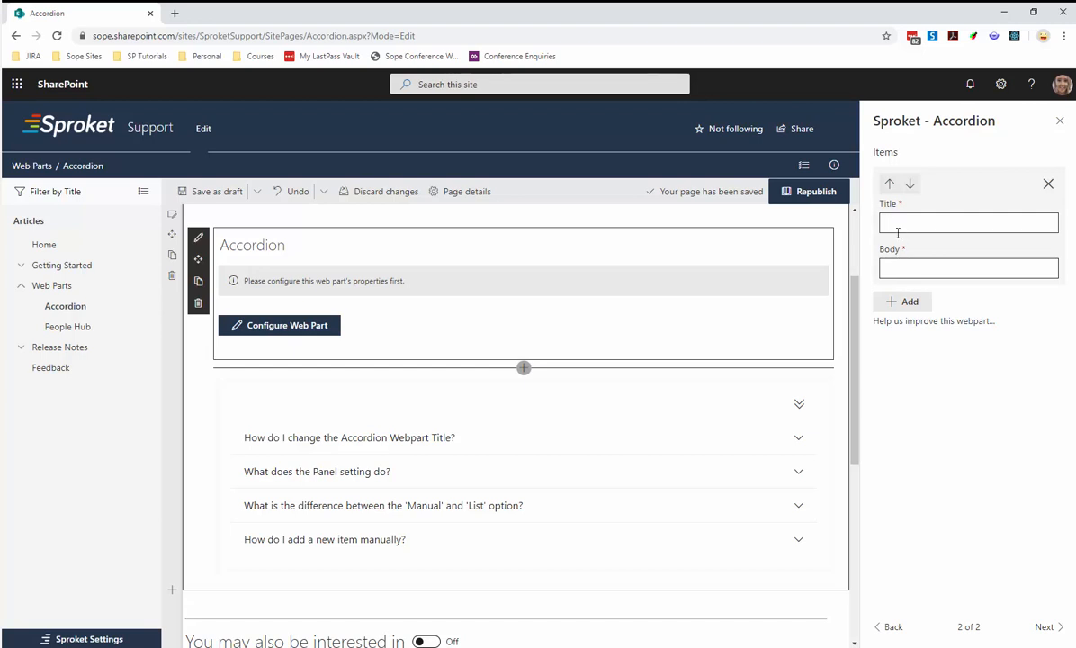
{"action": "type", "text": "How do i change the webpart title"}
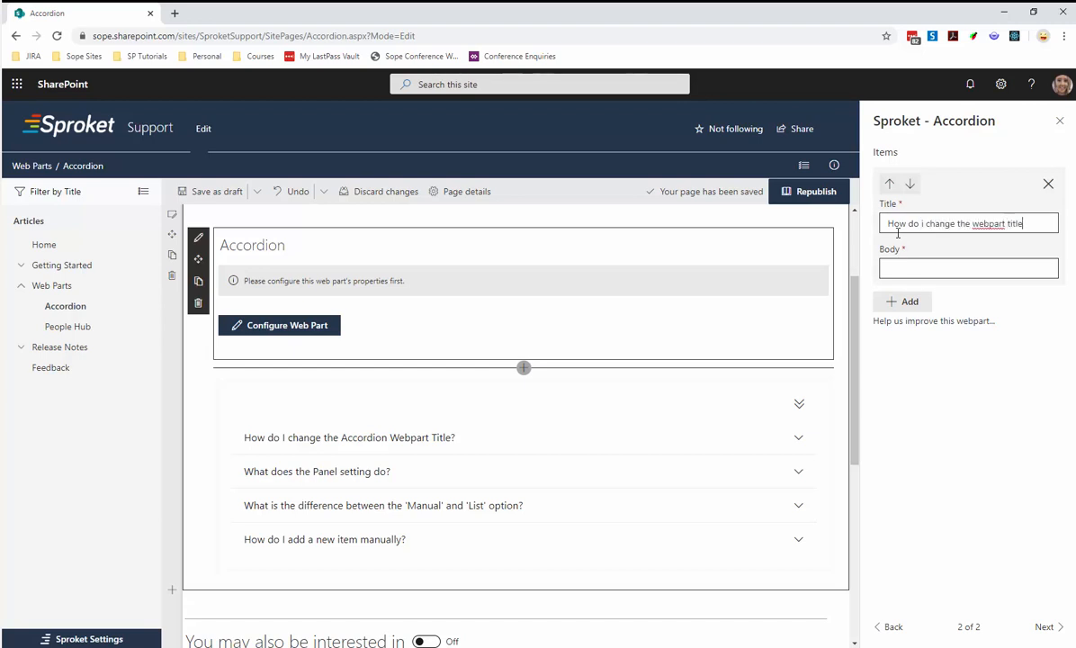
Set the first item's body to "You can edit the webpart and toggle on and off the Title".
{"action": "left_click", "coordinate": [909, 267]}
{"action": "type", "text": "You can edit the"}
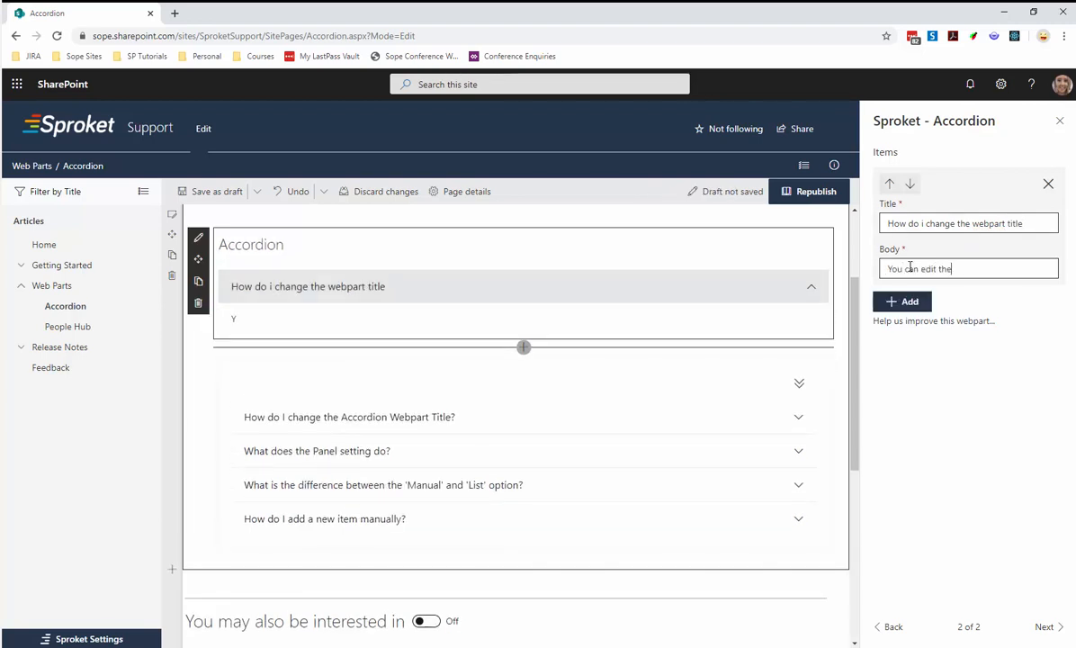
{"action": "type", "text": " webpart and tog"}
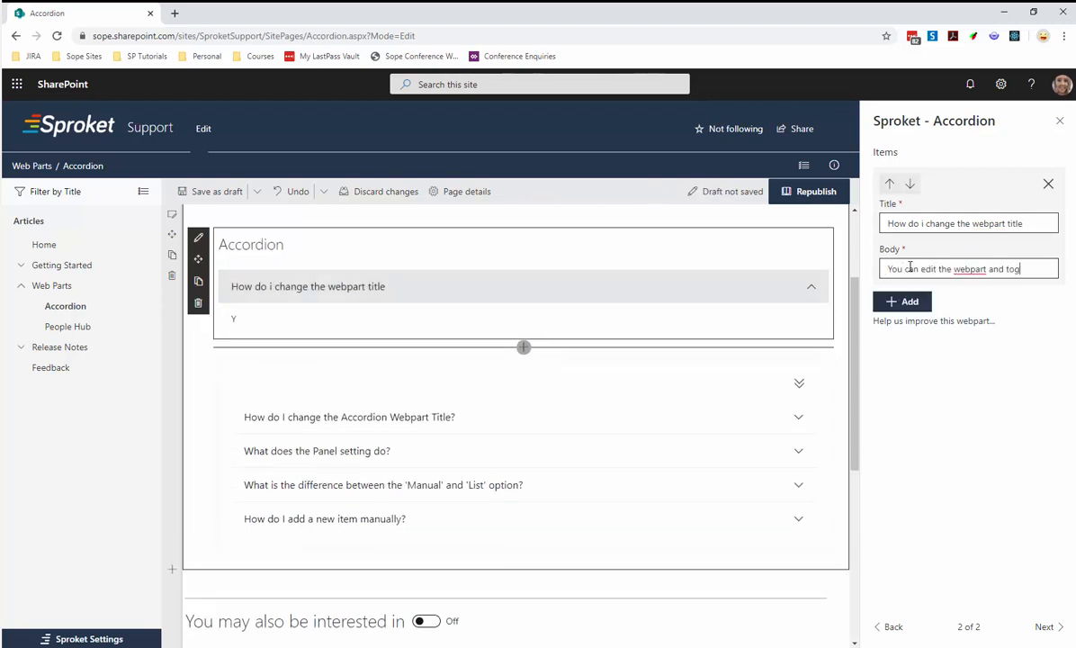
{"action": "type", "text": "gle on and off"}
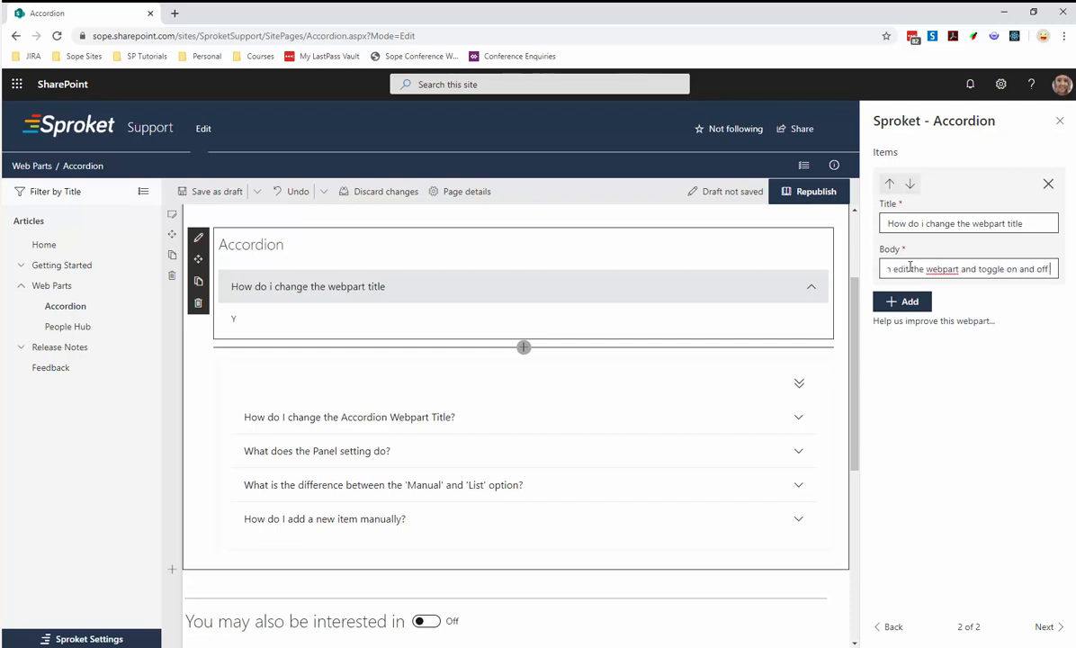
{"action": "type", "text": " the Title"}
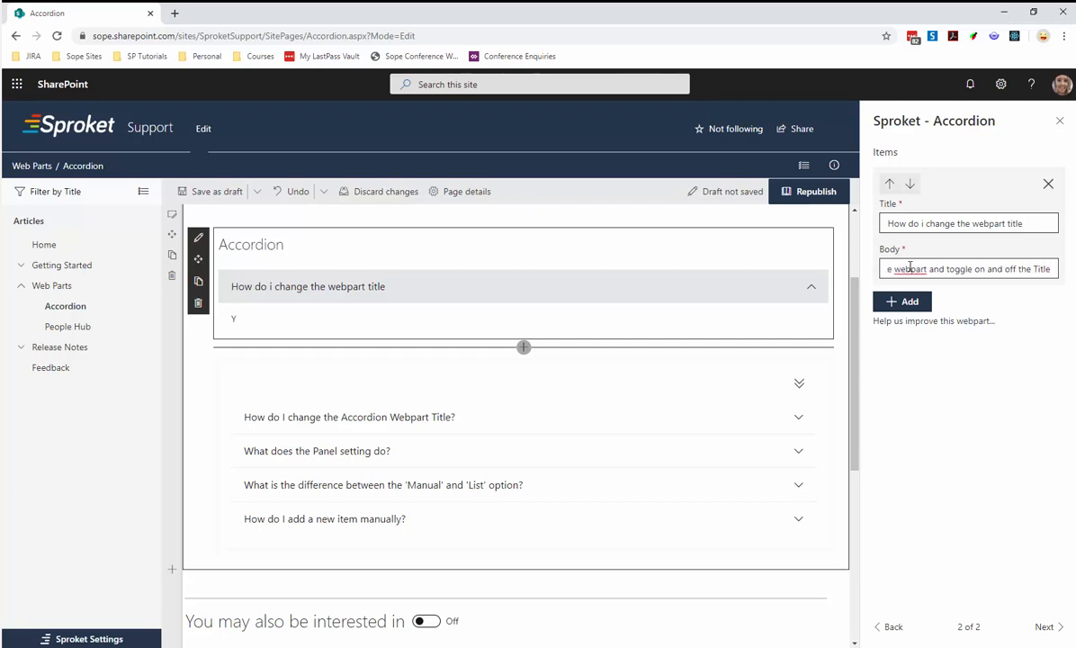
Add a second accordion item titled "What does the panel setting do?".
{"action": "left_click", "coordinate": [916, 299]}
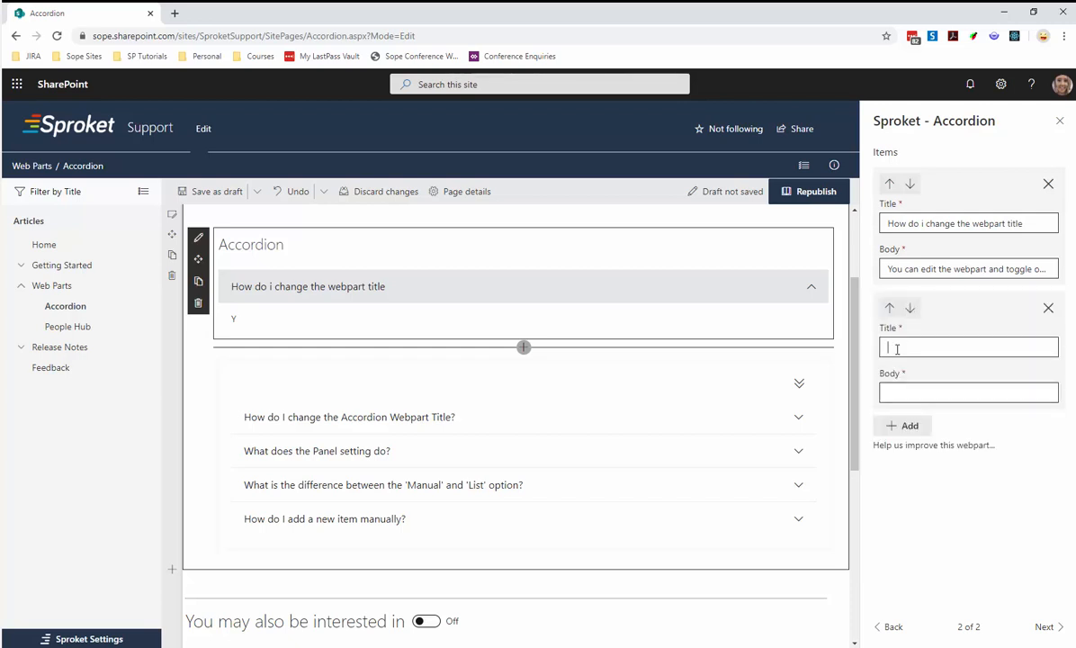
{"action": "type", "text": "What d"}
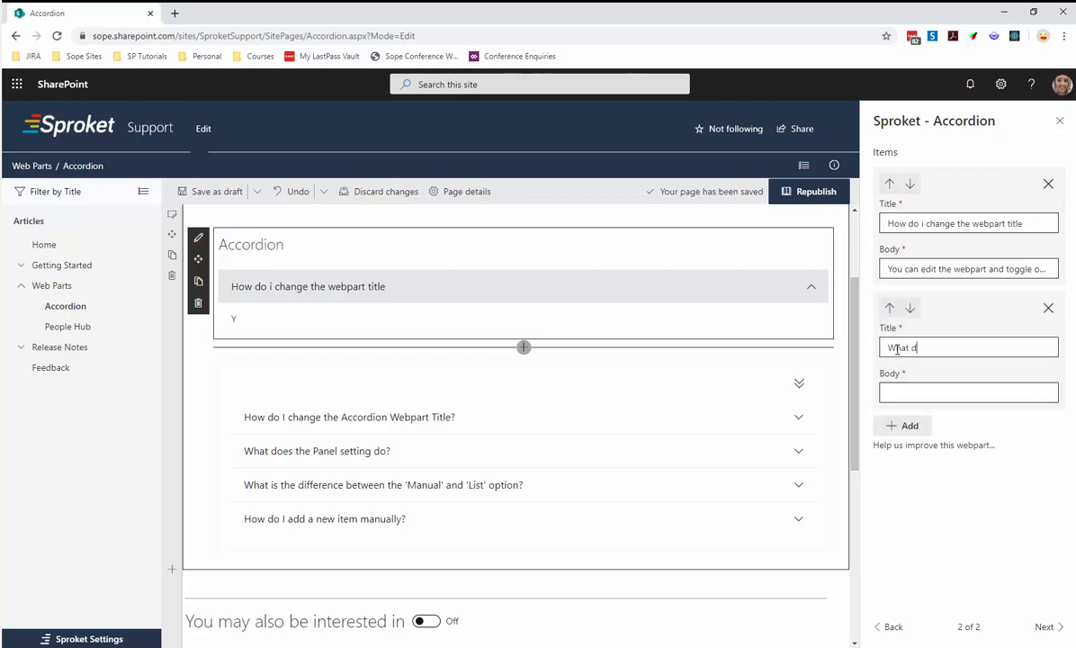
{"action": "type", "text": "oes the panel setting o"}
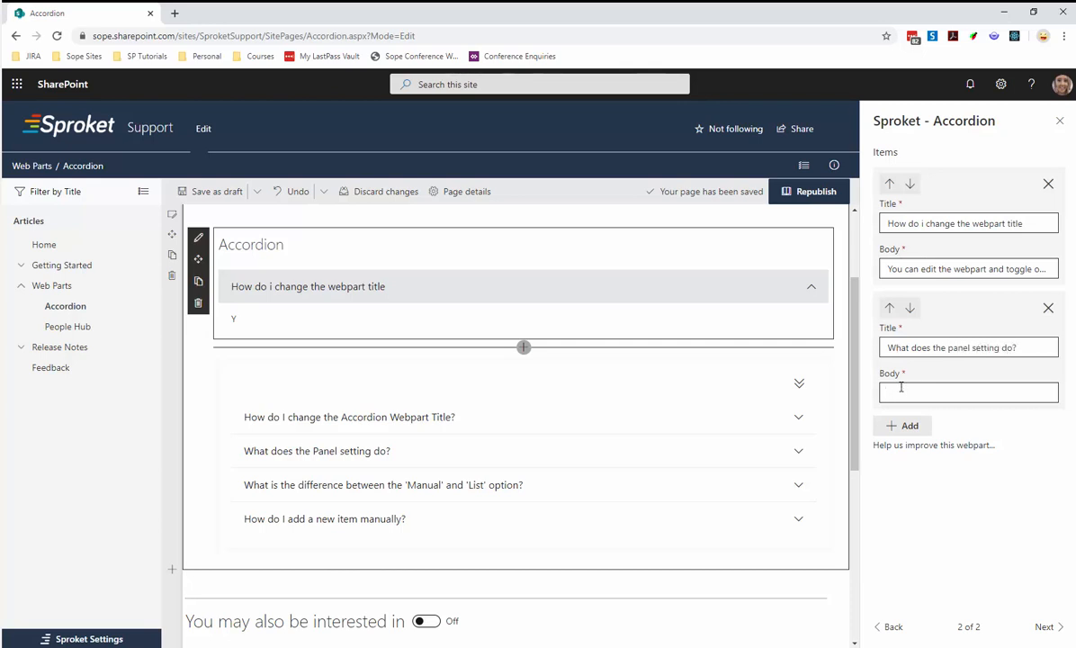
Set the second accordion item's body to "Displays a grey border and solid white background".
{"action": "type", "text": "Displays a grey border and"}
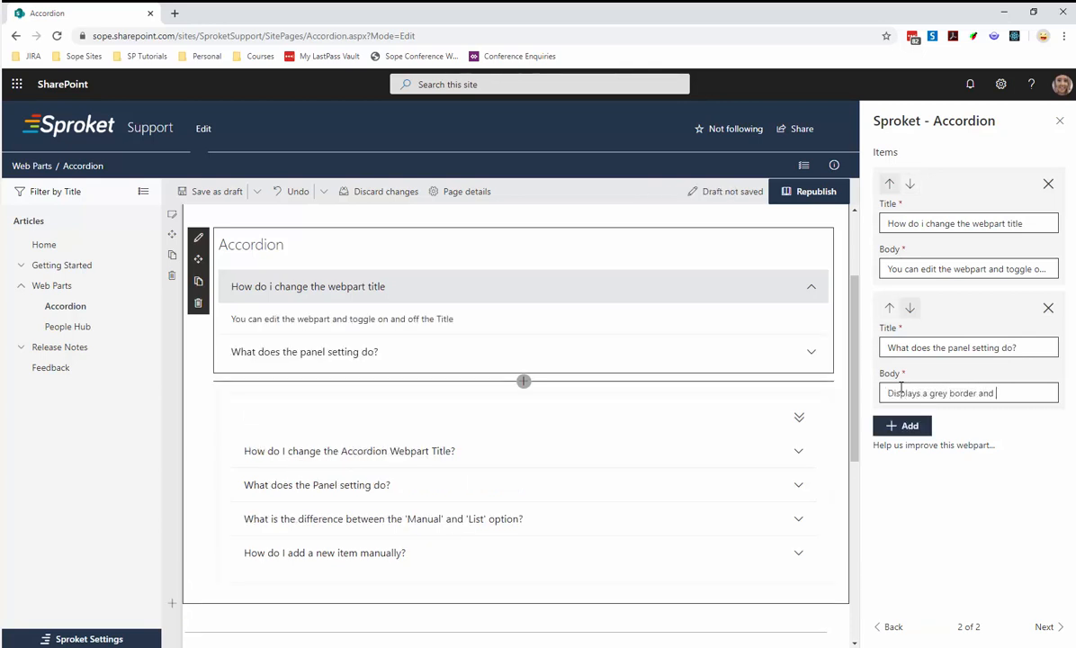
{"action": "type", "text": " solid white background"}
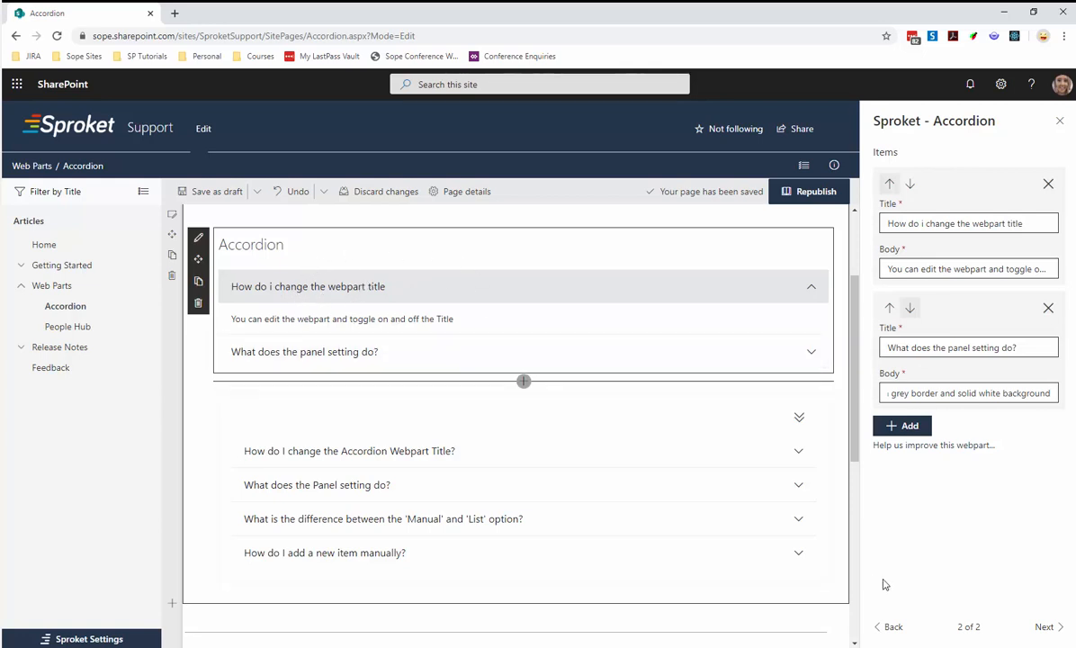
Turn off Show first item expanded for the new Accordion and toggle Allow multiple items to be expanded off and back on.
{"action": "left_click", "coordinate": [889, 627]}
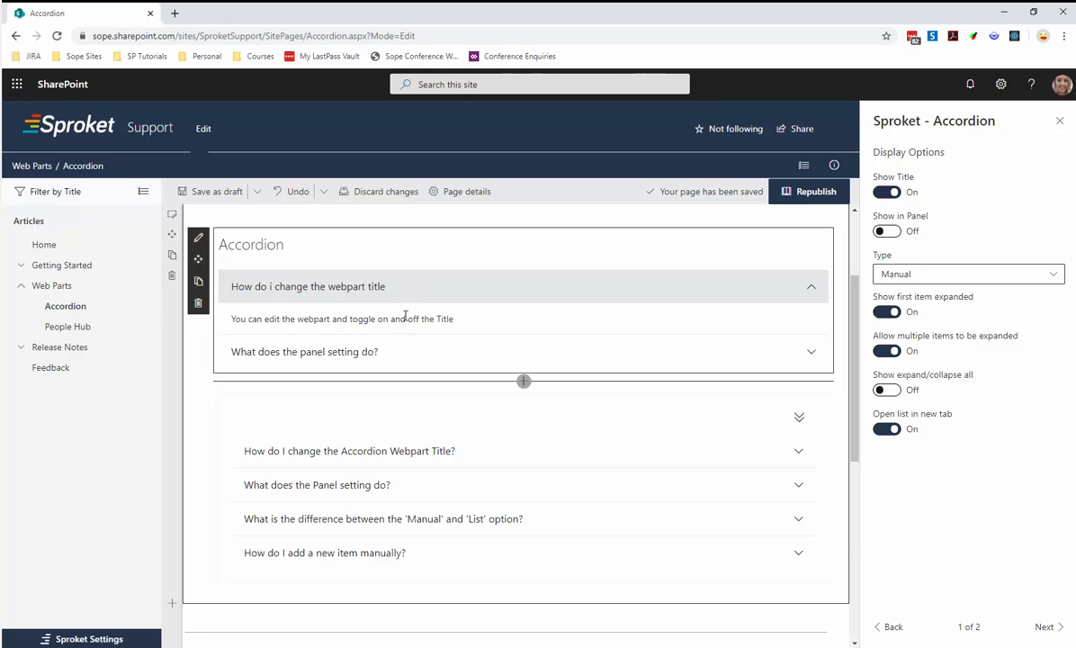
{"action": "left_click", "coordinate": [409, 358]}
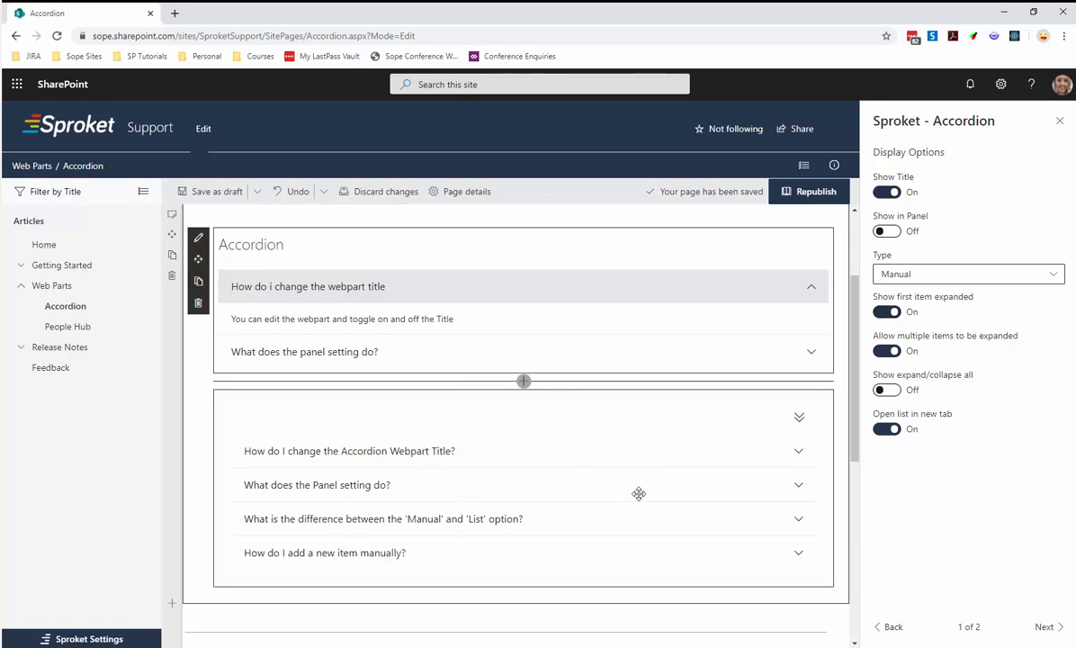
{"action": "left_click", "coordinate": [886, 312]}
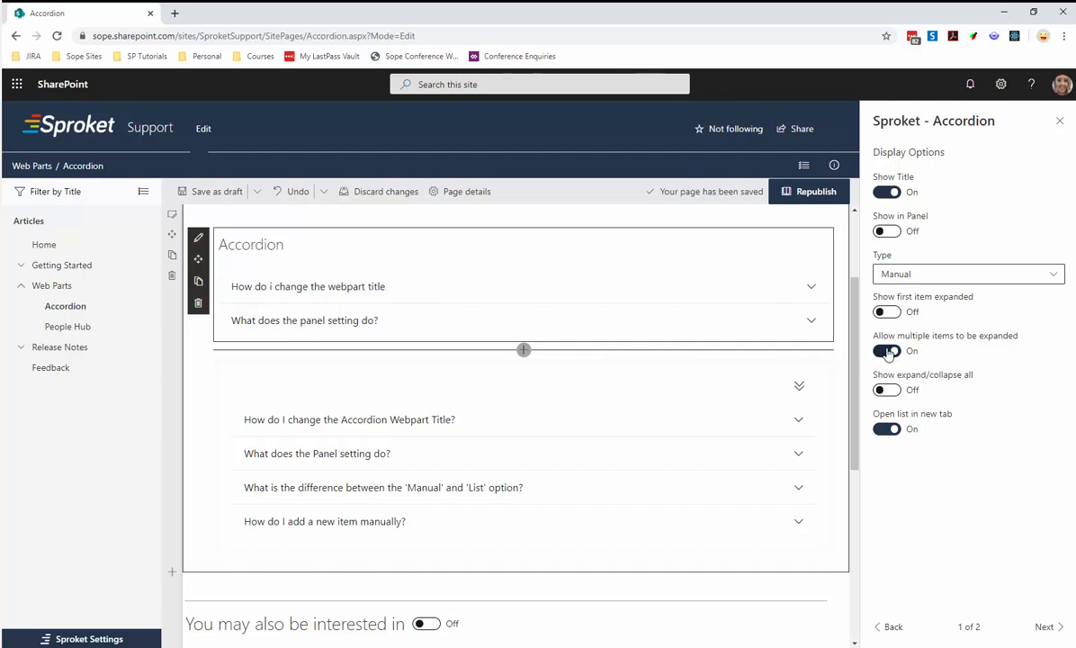
{"action": "left_click", "coordinate": [887, 352]}
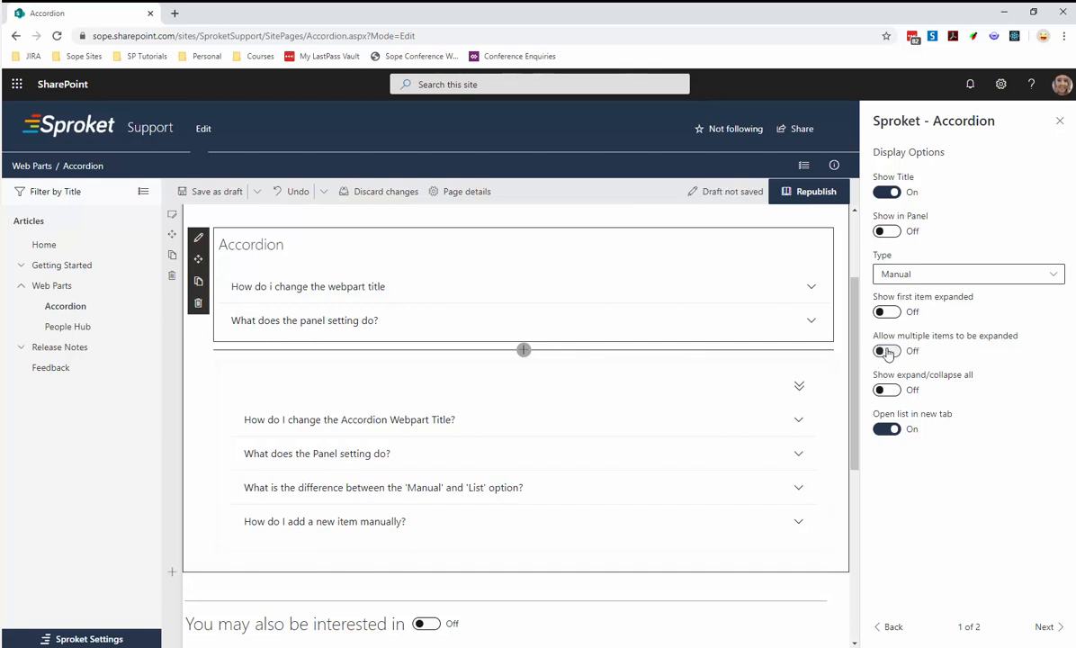
{"action": "left_click", "coordinate": [888, 351]}
Select the existing four-item accordion and expand all of its questions one after another.
{"action": "left_click", "coordinate": [711, 423]}
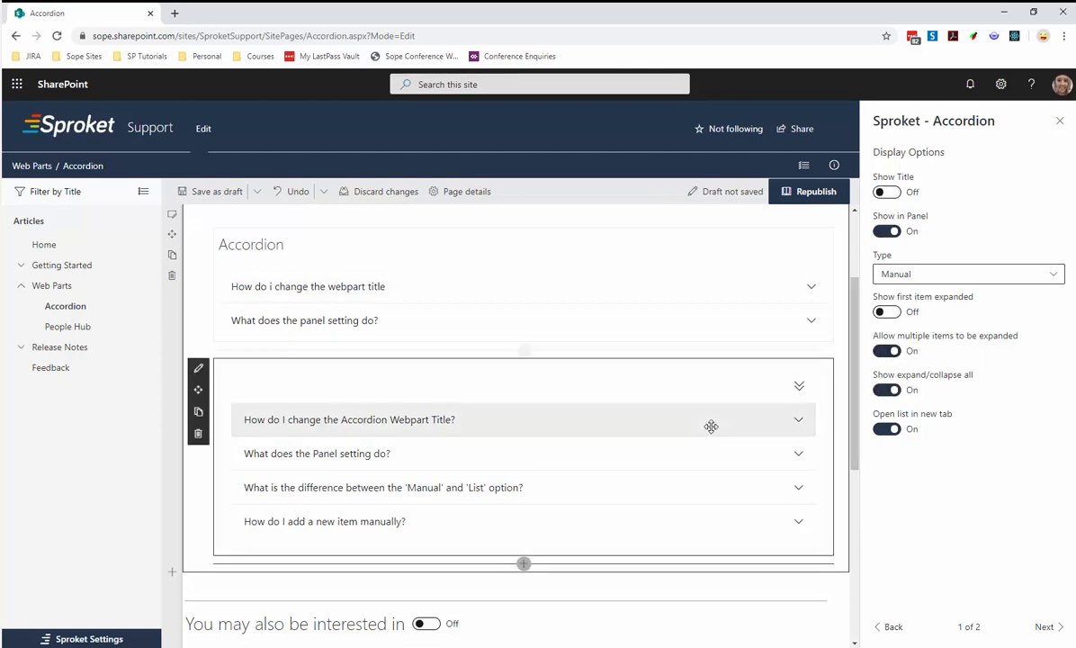
{"action": "left_click", "coordinate": [694, 510]}
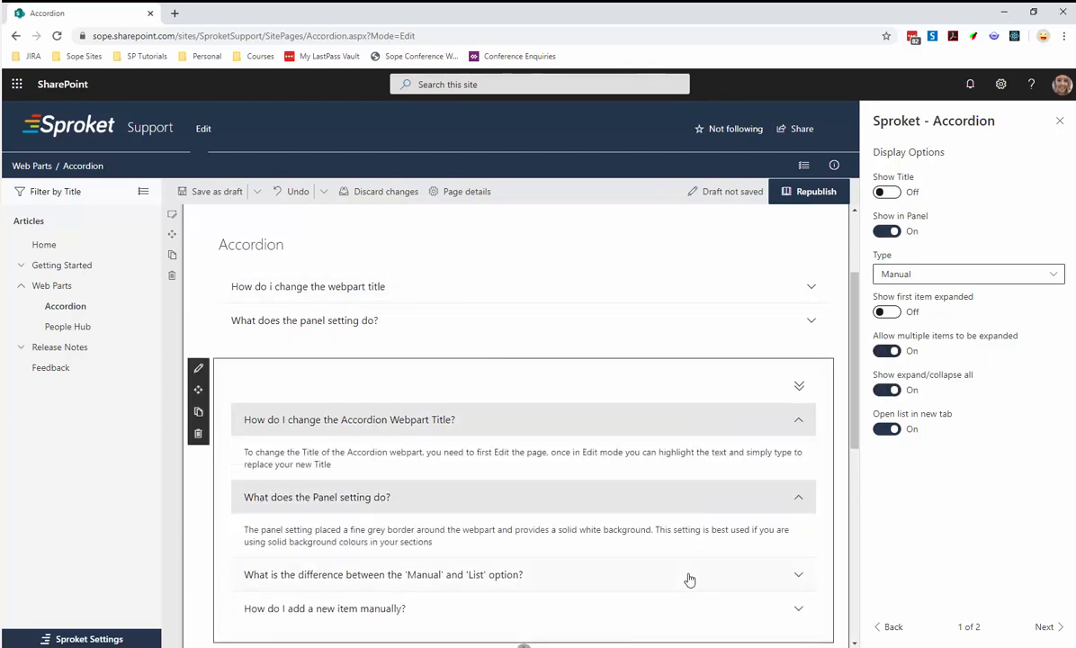
{"action": "left_click", "coordinate": [687, 577]}
{"action": "scroll", "coordinate": [690, 577], "scroll_direction": "down", "scroll_amount": 1}
{"action": "left_click", "coordinate": [679, 583]}
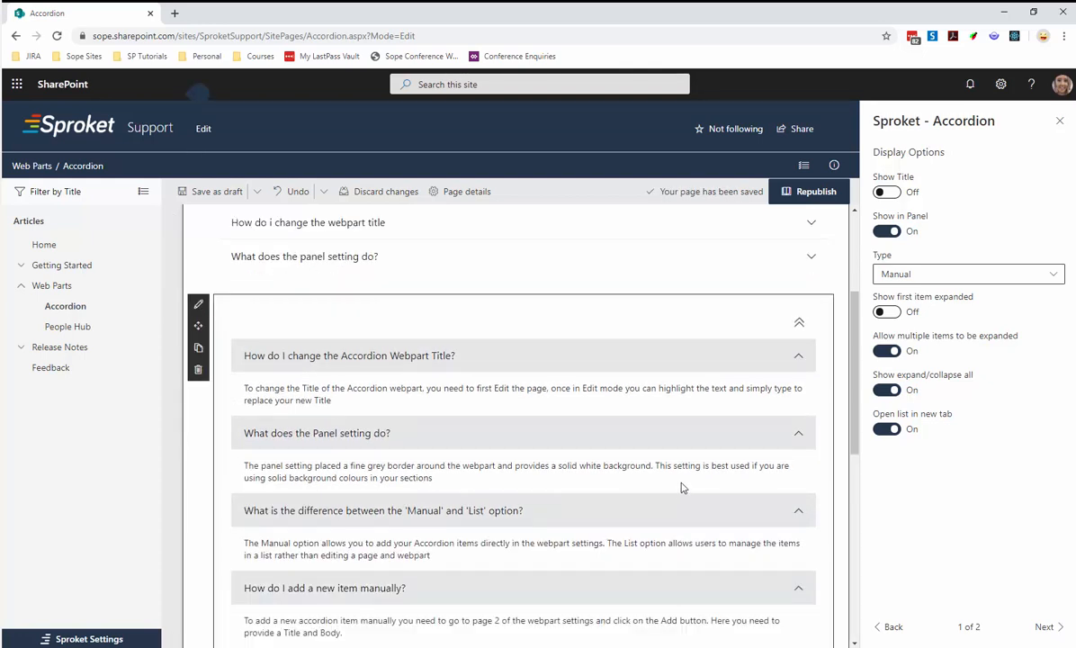
Turn off Allow multiple items to be expanded for the four-item accordion and test it by opening different questions in turn.
{"action": "left_click", "coordinate": [886, 350]}
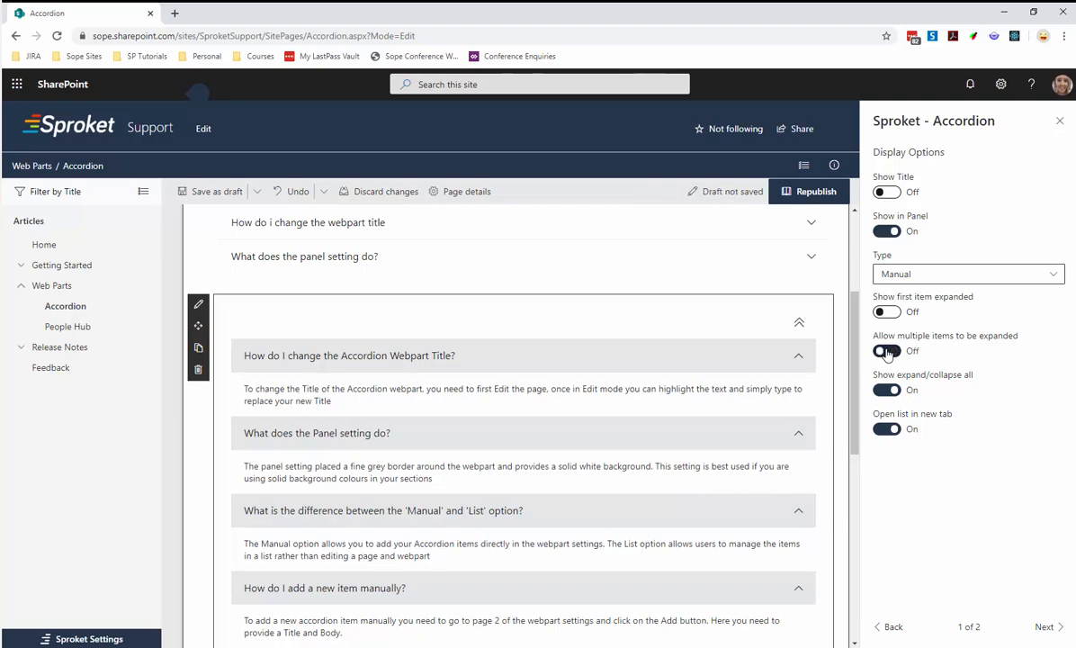
{"action": "left_click", "coordinate": [683, 393]}
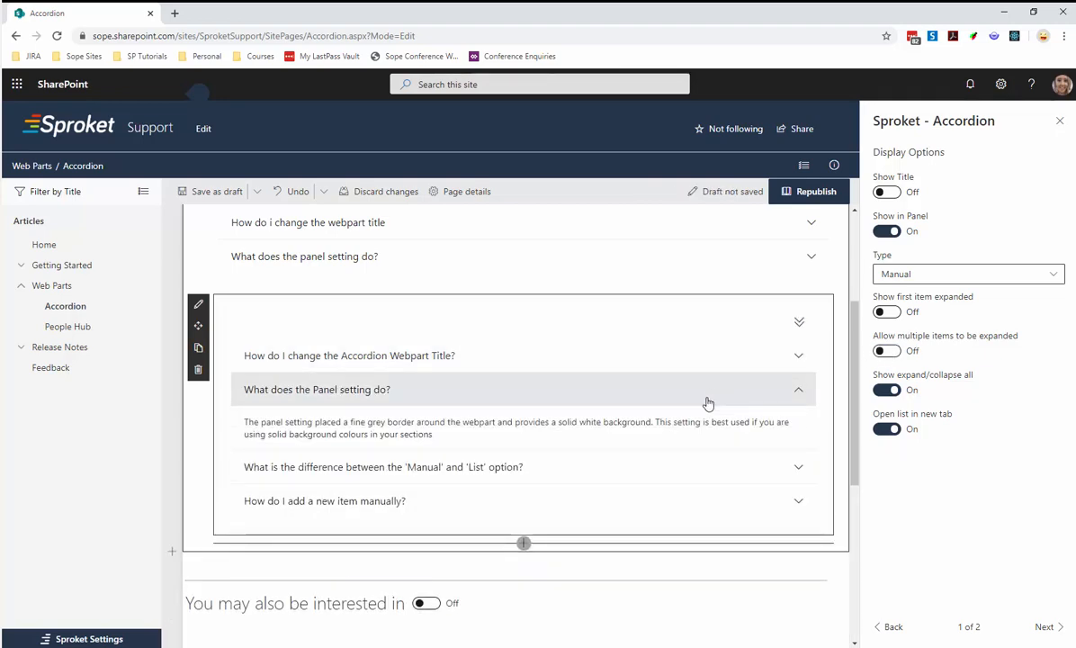
{"action": "left_click", "coordinate": [636, 466]}
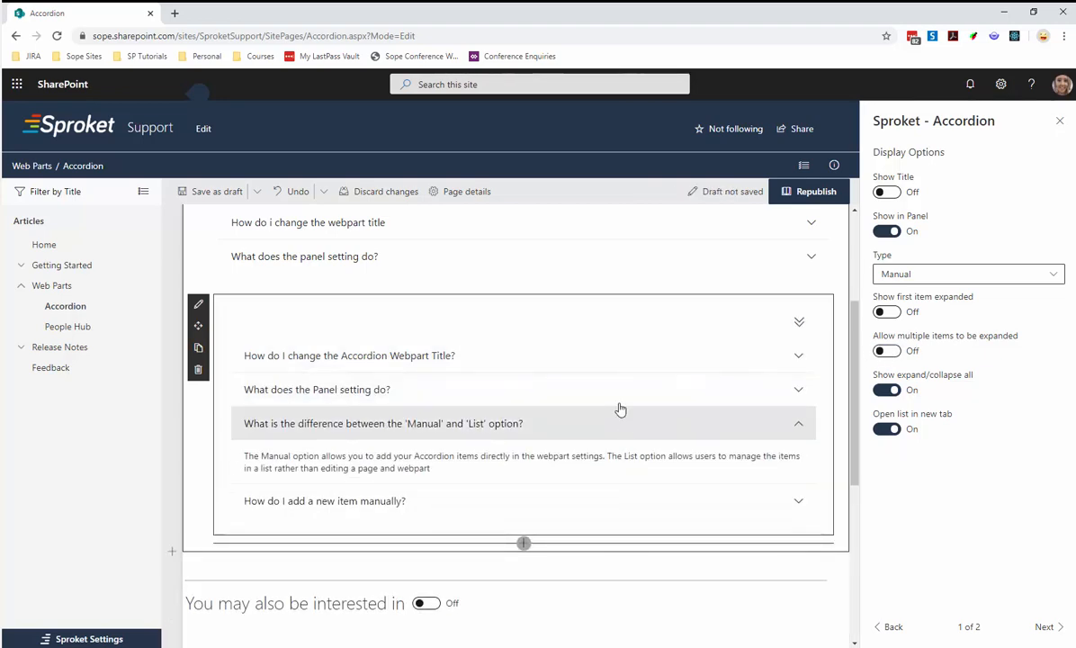
{"action": "left_click", "coordinate": [606, 349]}
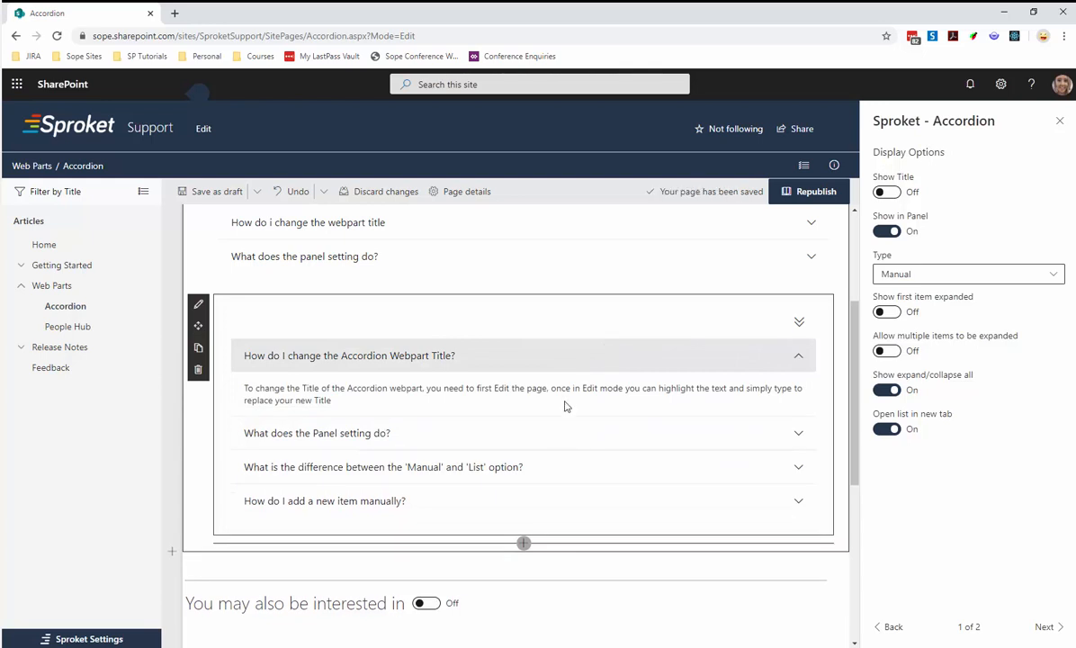
{"action": "left_click", "coordinate": [564, 435]}
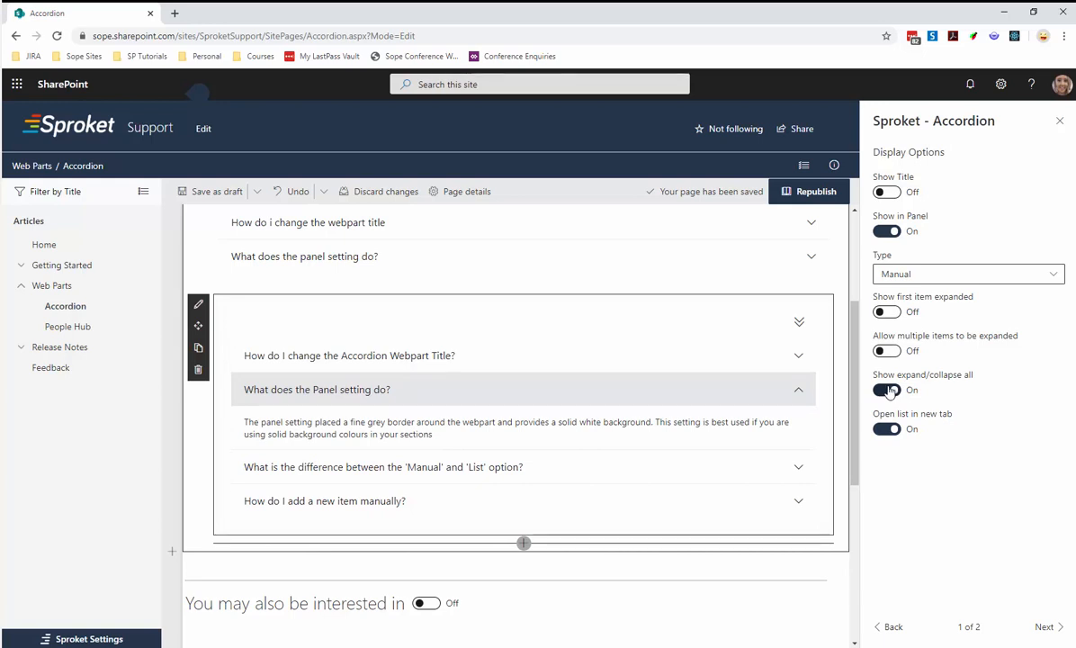
Test the expand all and collapse all control on the four-item accordion twice.
{"action": "left_click", "coordinate": [799, 322]}
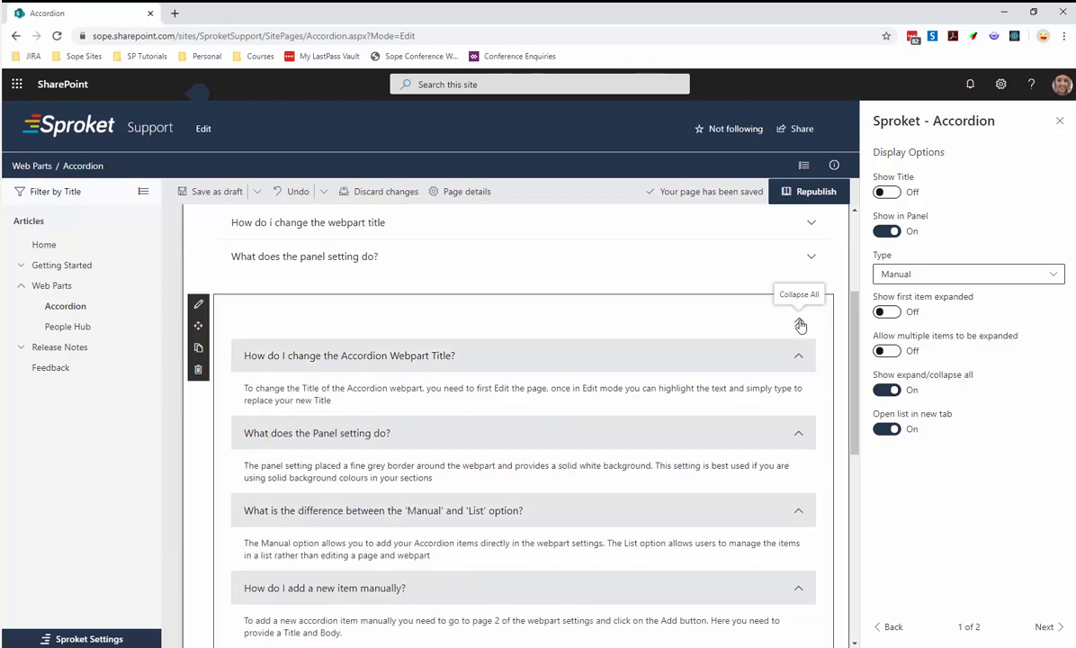
{"action": "left_click", "coordinate": [800, 322]}
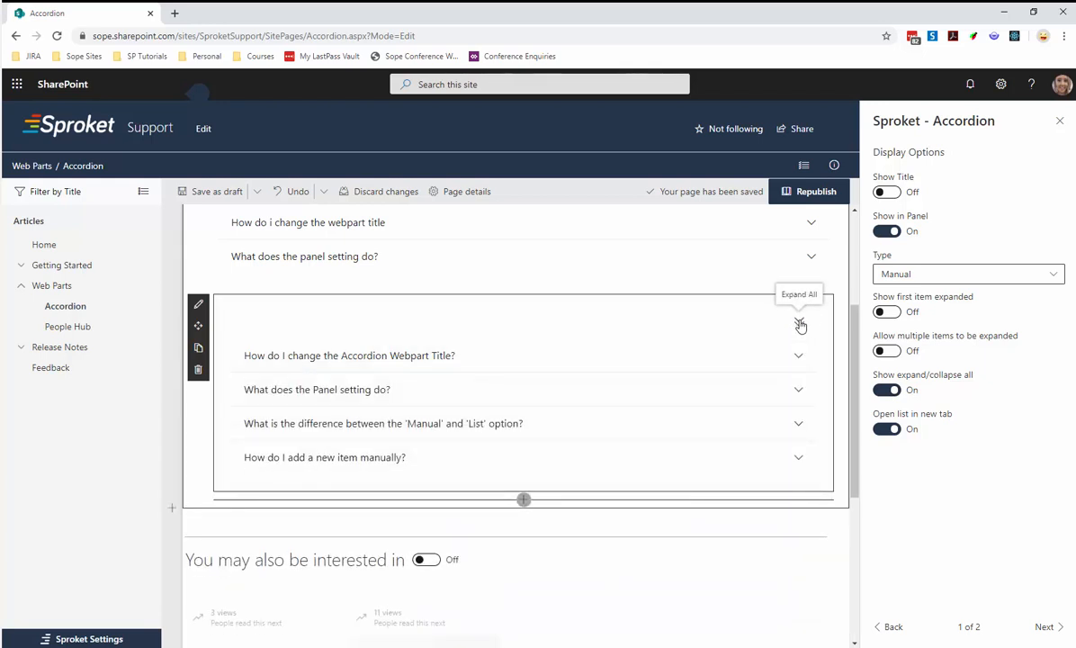
{"action": "left_click", "coordinate": [799, 322]}
{"action": "left_click", "coordinate": [799, 322]}
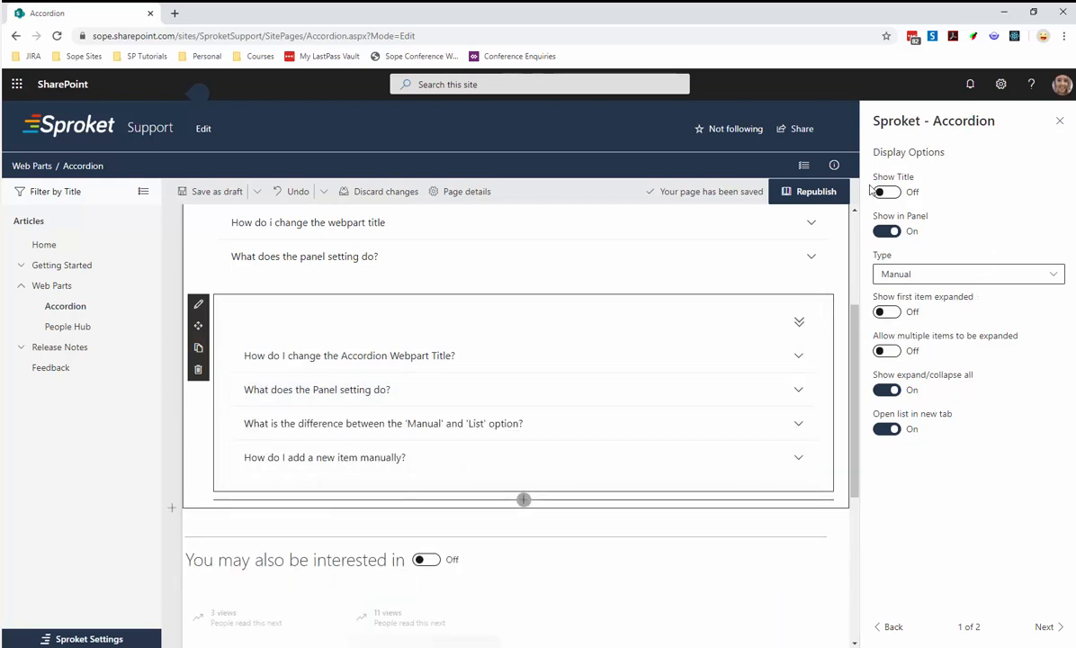
Select the new Accordion web part with the two manual items and set its Type to List.
{"action": "left_click", "coordinate": [928, 279]}
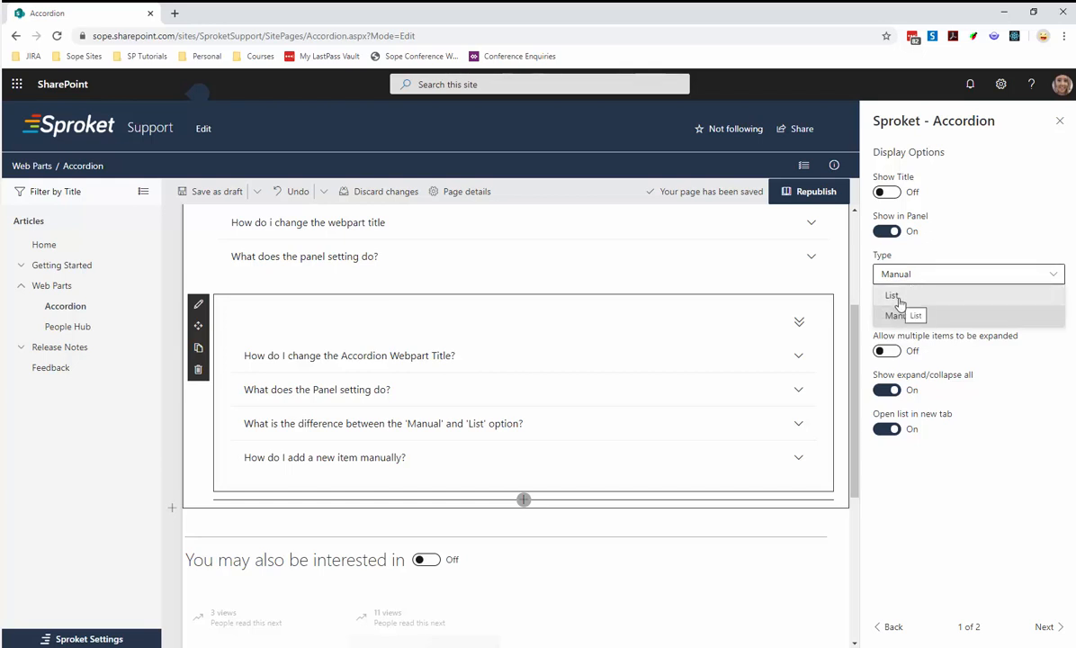
{"action": "scroll", "coordinate": [410, 325], "scroll_direction": "up", "scroll_amount": 2}
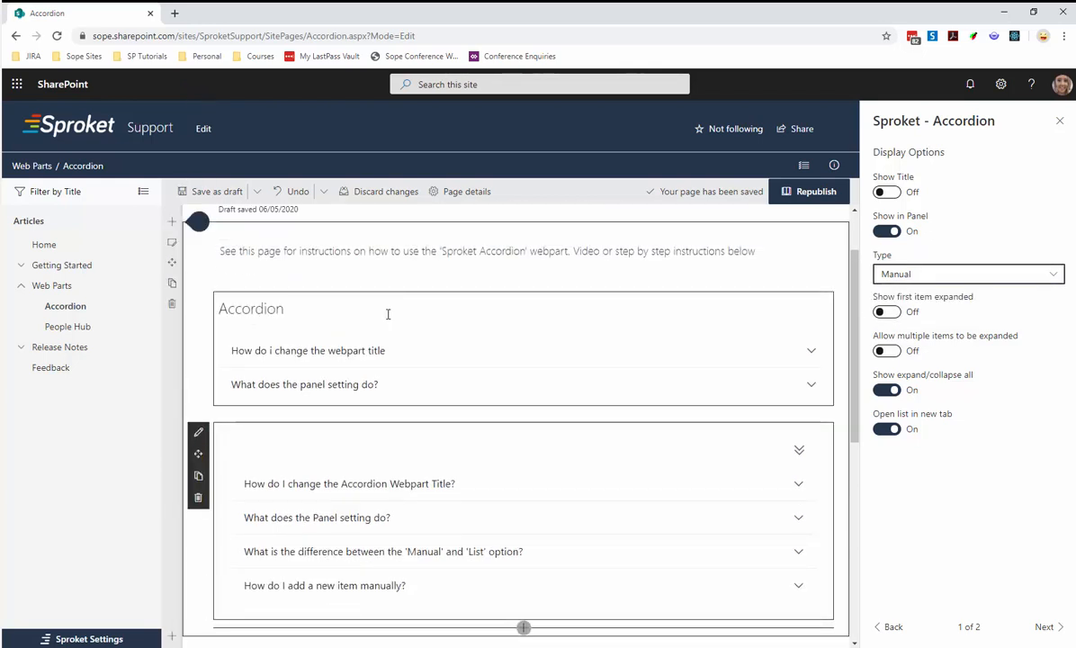
{"action": "left_click", "coordinate": [387, 314]}
{"action": "left_click", "coordinate": [882, 273]}
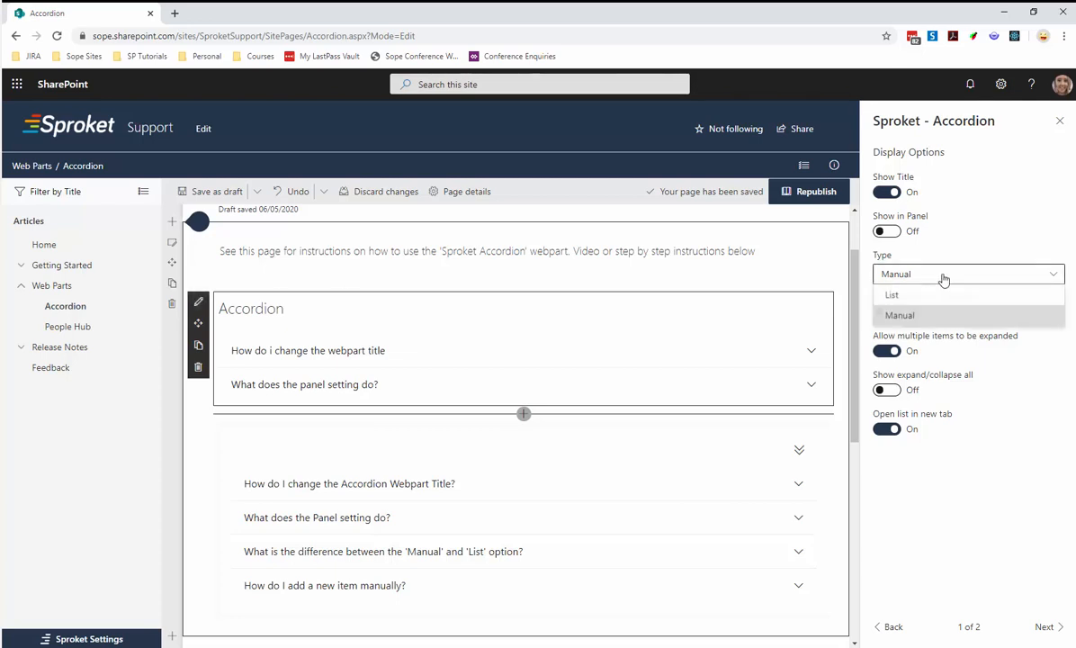
{"action": "left_click", "coordinate": [908, 296]}
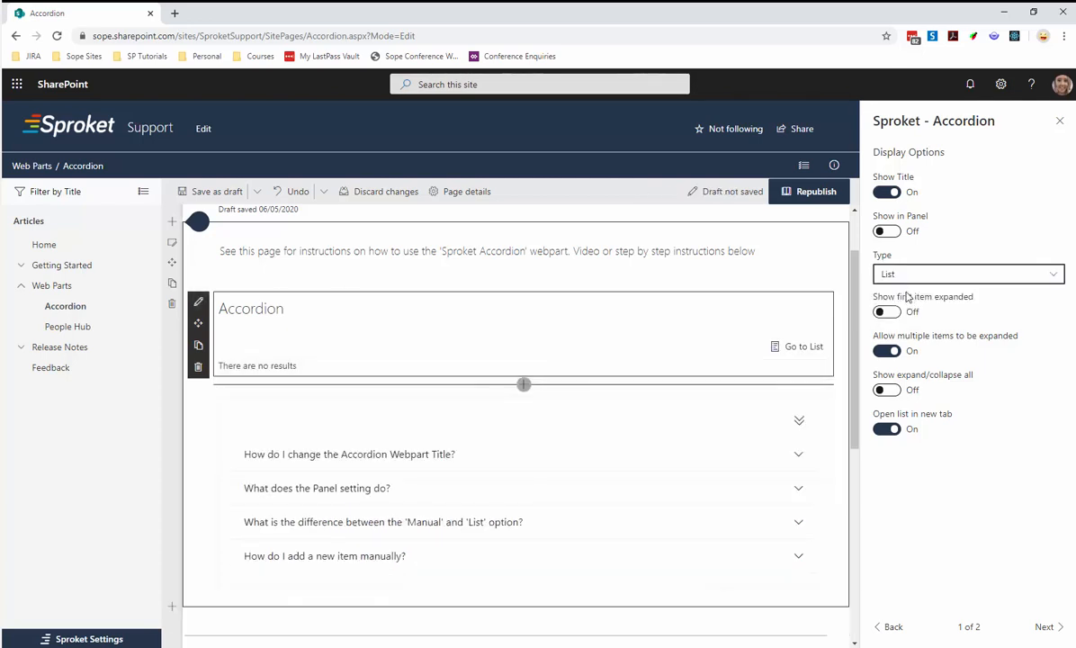
Open the Accordion's linked FAQ list and save an item titled "This is my example faq" with answer "This is an example answer" and SortOrder 1.
{"action": "left_click", "coordinate": [795, 348]}
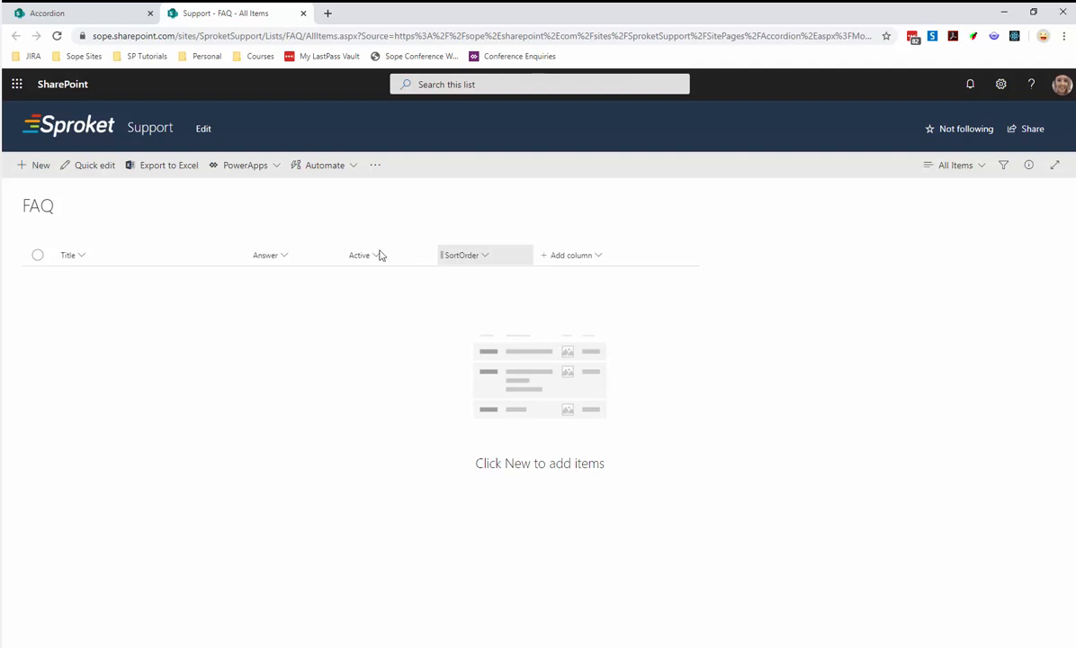
{"action": "left_click", "coordinate": [34, 170]}
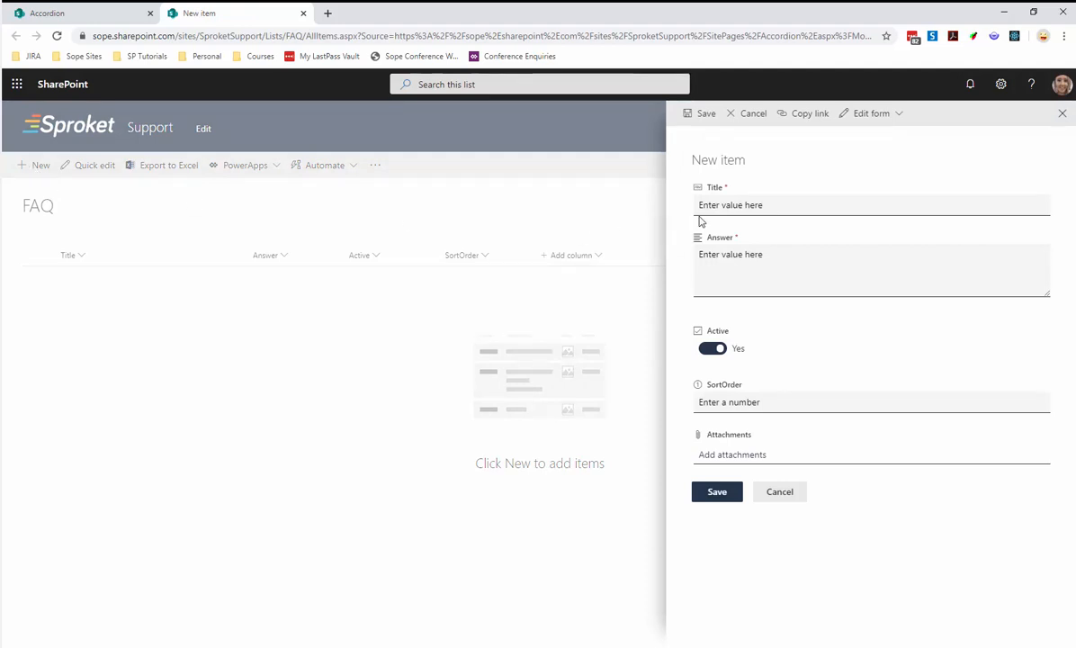
{"action": "left_click", "coordinate": [725, 206]}
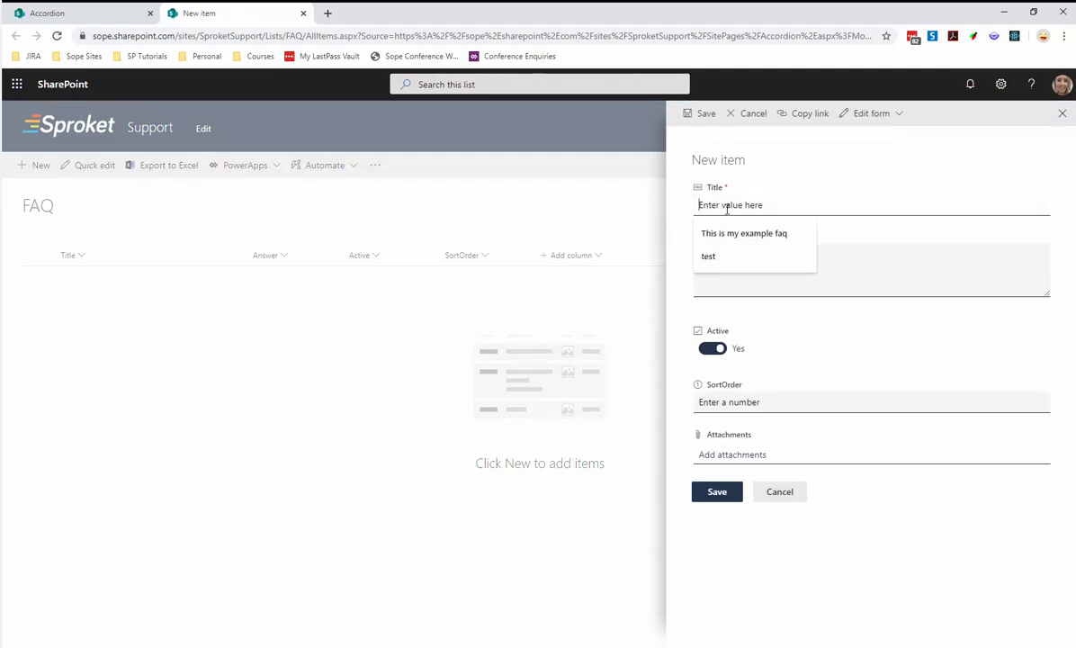
{"action": "left_click", "coordinate": [736, 234]}
{"action": "left_click", "coordinate": [734, 262]}
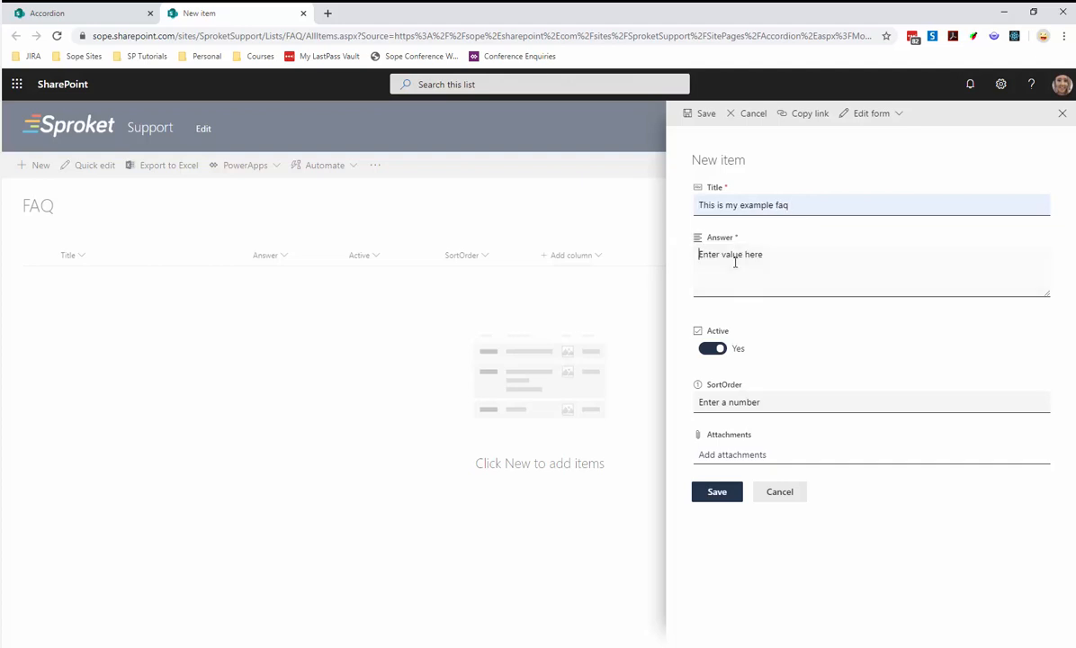
{"action": "type", "text": "This is an example answer"}
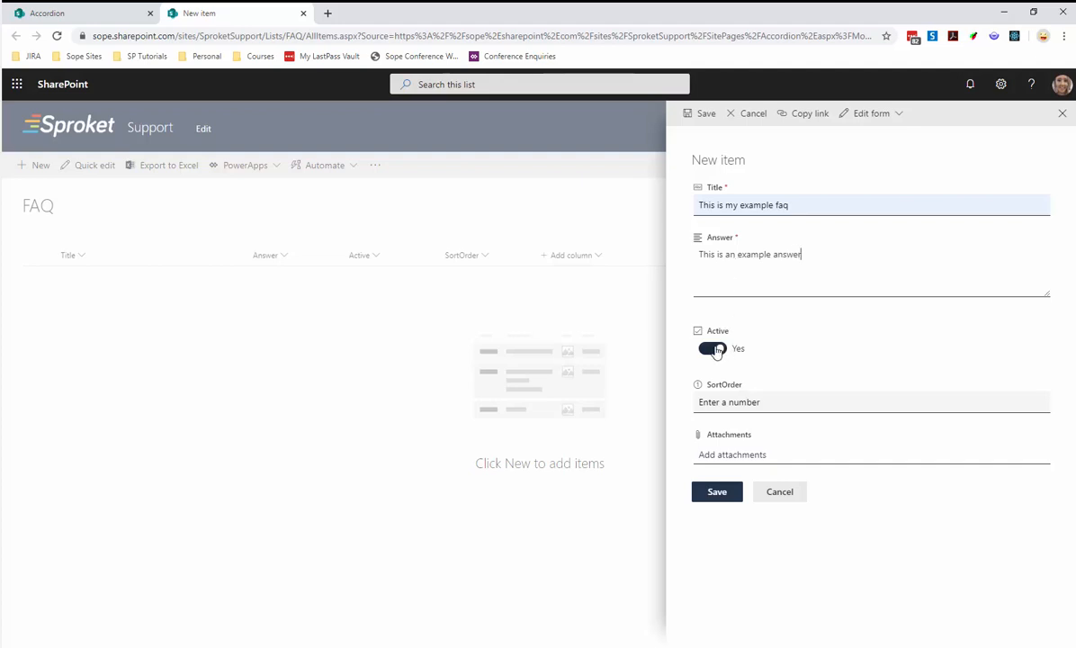
{"action": "left_click", "coordinate": [732, 402]}
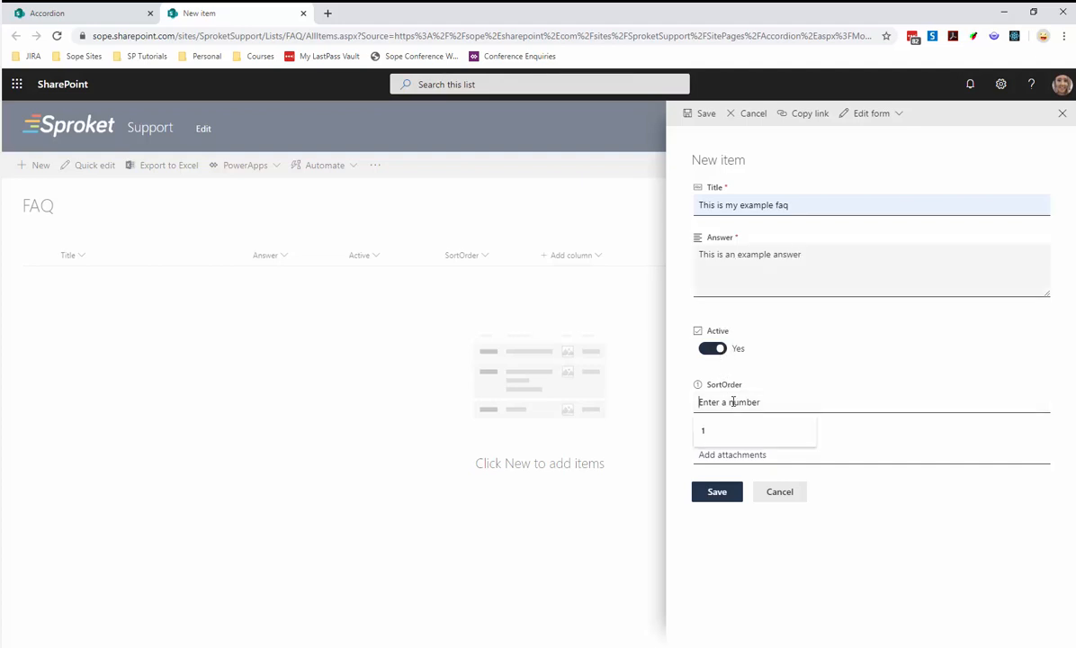
{"action": "type", "text": "1"}
{"action": "left_click", "coordinate": [718, 492]}
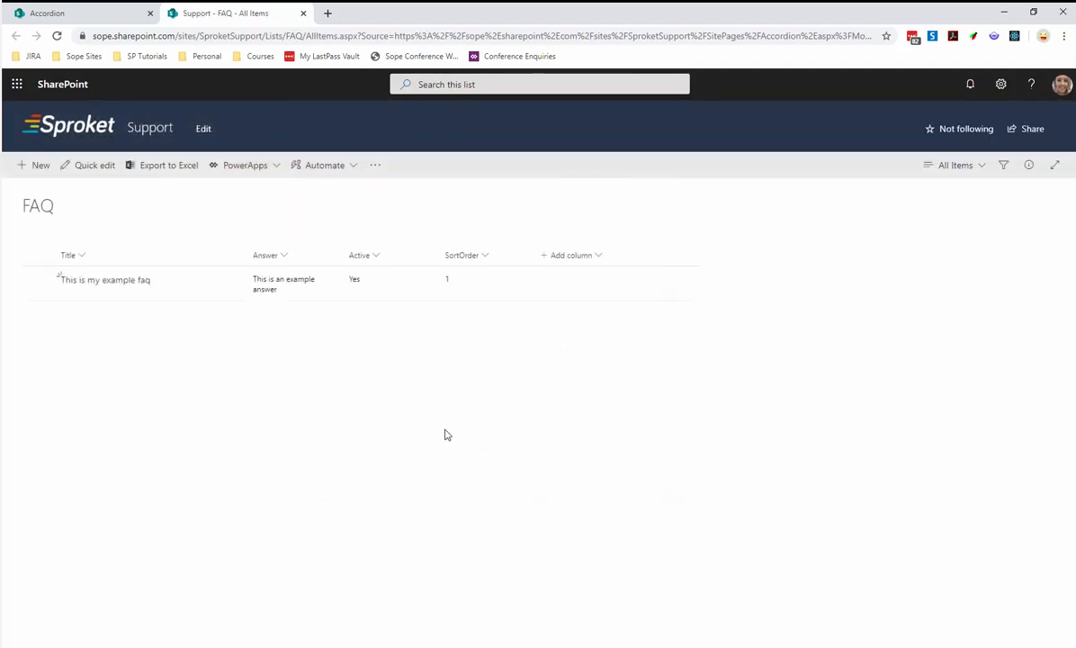
Add a second FAQ list item titled "Test question 2" with answer "test answer 2" and SortOrder 2, and save it.
{"action": "left_click", "coordinate": [36, 167]}
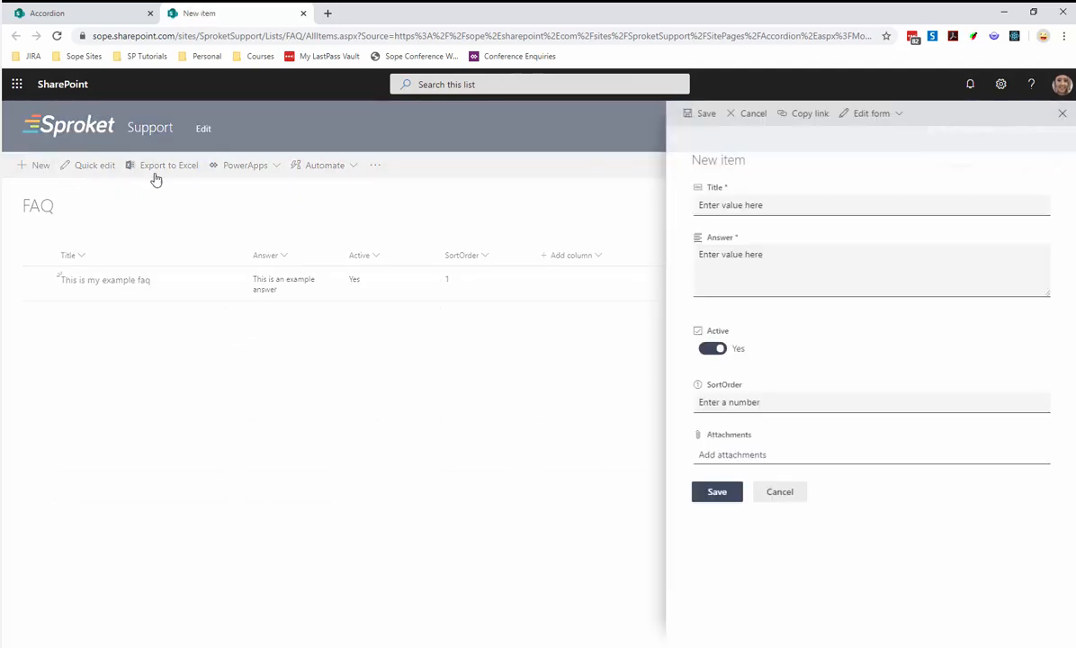
{"action": "left_click", "coordinate": [741, 205]}
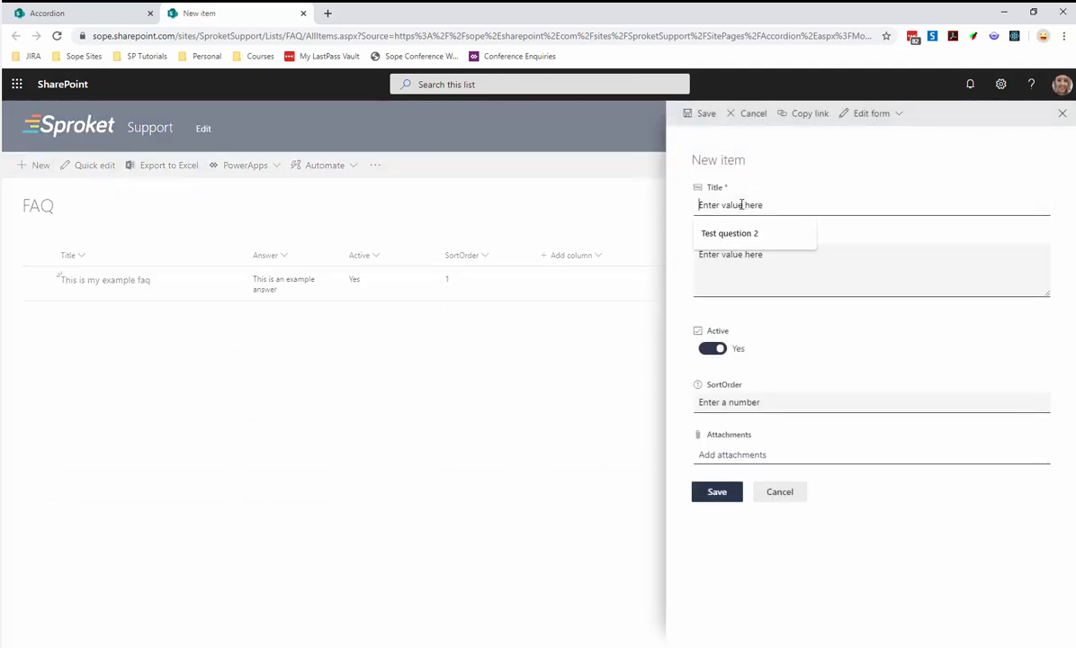
{"action": "left_click", "coordinate": [741, 232]}
{"action": "left_click", "coordinate": [737, 264]}
{"action": "type", "text": "test answer 2"}
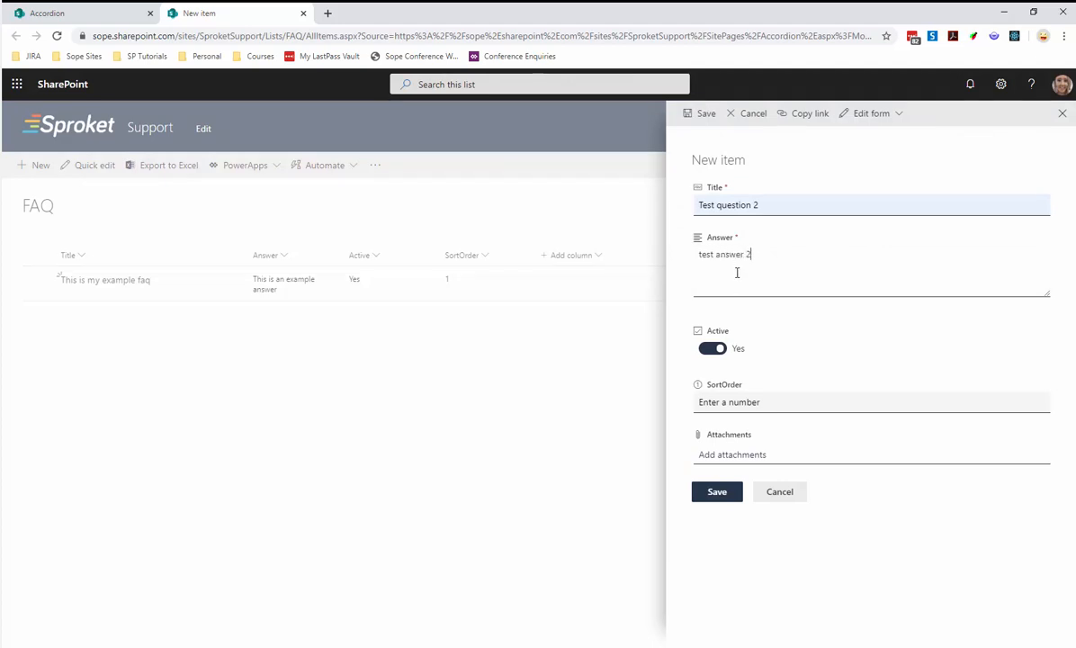
{"action": "left_click", "coordinate": [724, 401]}
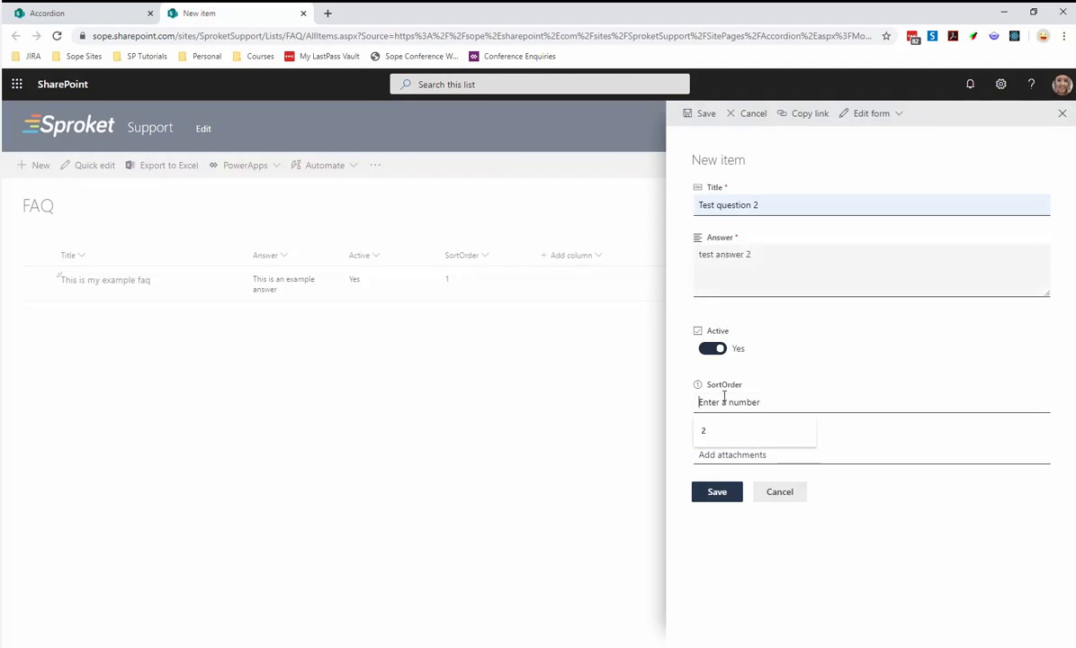
{"action": "left_click", "coordinate": [710, 430]}
{"action": "left_click", "coordinate": [716, 492]}
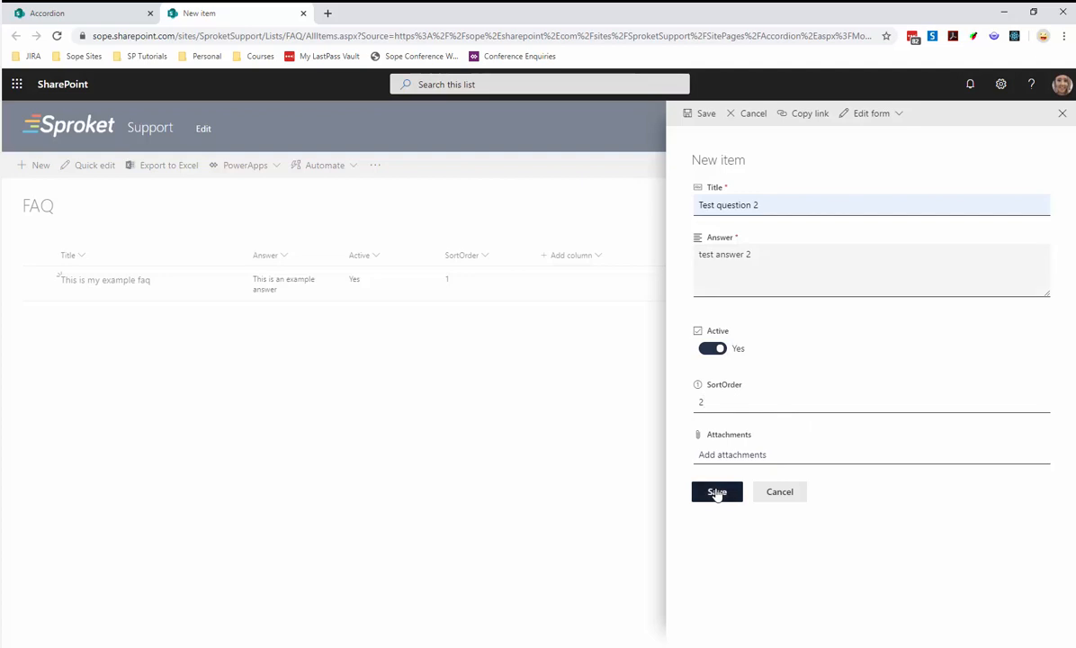
Open the Support site in a separate browser tab and view the Accordion page under Web Parts.
{"action": "left_click", "coordinate": [153, 129], "text": "ctrl"}
{"action": "left_click", "coordinate": [351, 12]}
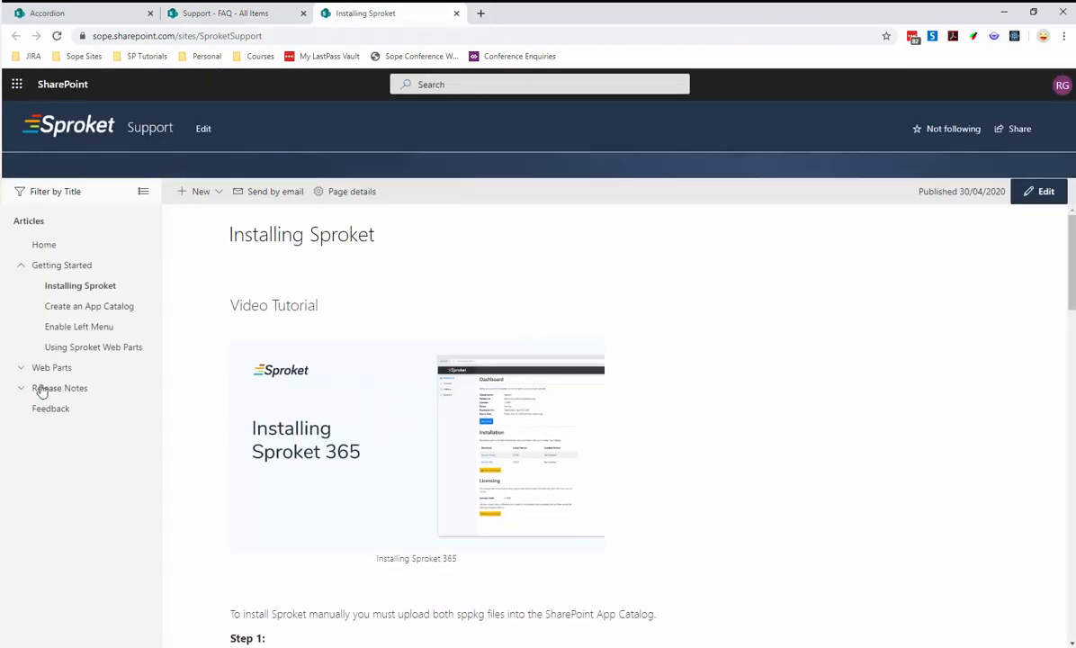
{"action": "left_click", "coordinate": [21, 368]}
{"action": "left_click", "coordinate": [64, 388]}
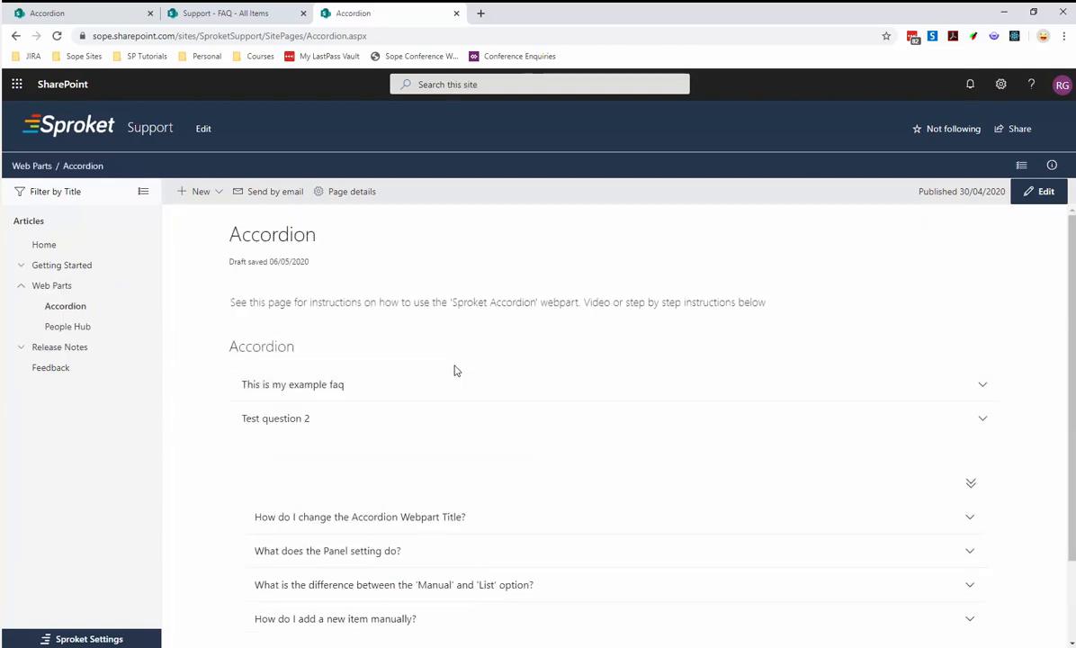
Expand "This is my example faq" and "Test question 2" in the list-based accordion to view their answers, and collapse both.
{"action": "left_click", "coordinate": [415, 386]}
{"action": "left_click", "coordinate": [344, 456]}
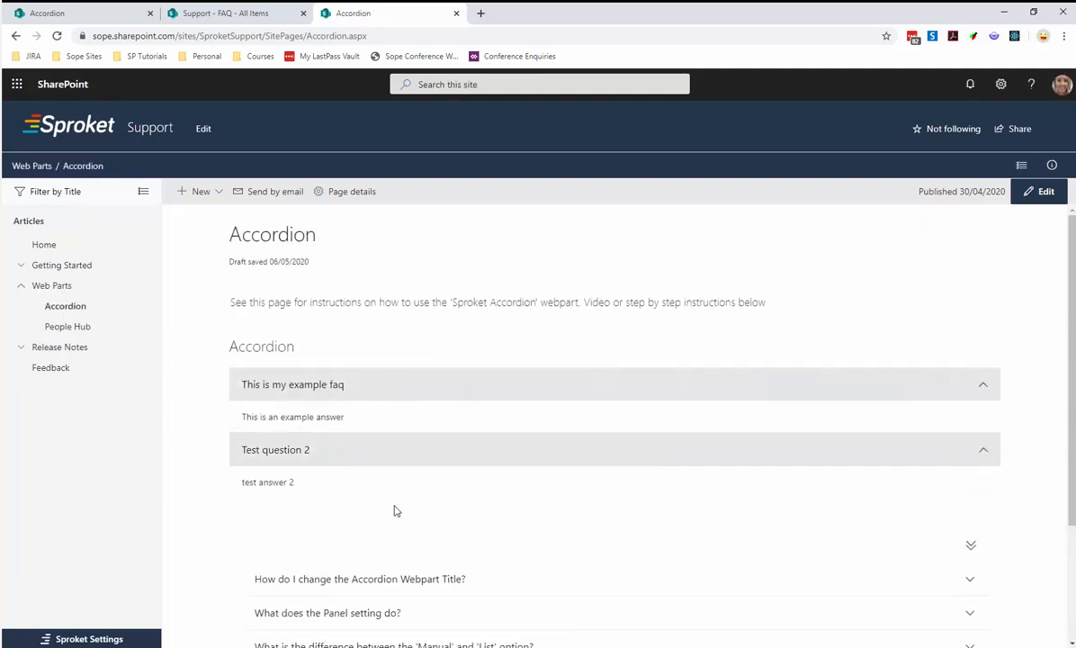
{"action": "left_click", "coordinate": [355, 447]}
{"action": "left_click", "coordinate": [355, 396]}
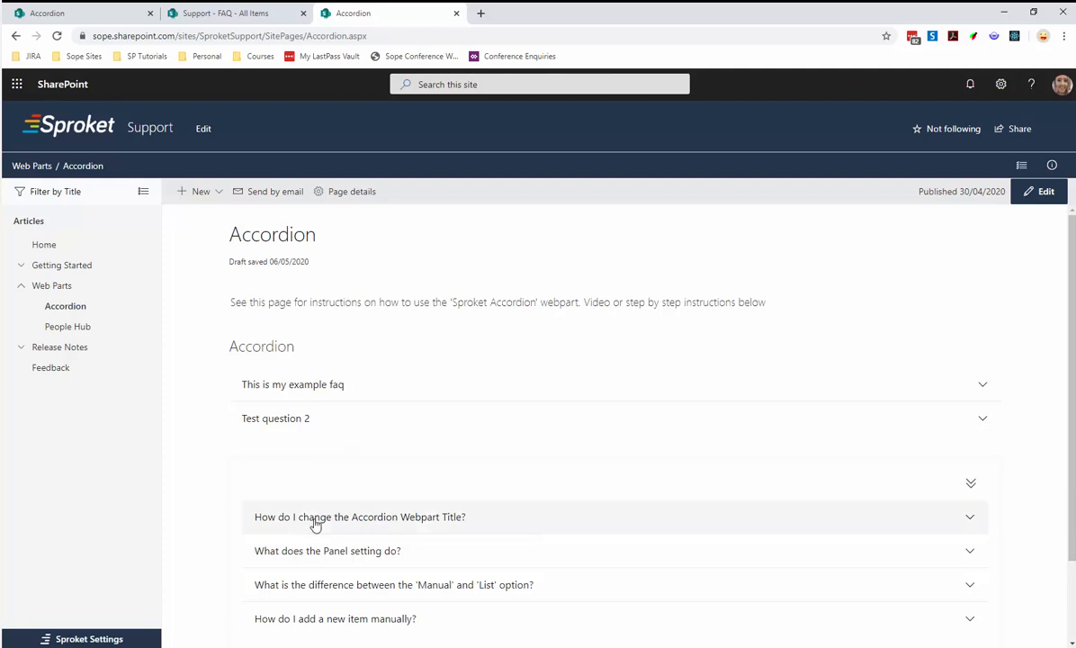
Review the second accordion's questions, check the entries in the Support site's FAQ list, and return to the published Accordion page.
{"action": "scroll", "coordinate": [259, 519], "scroll_direction": "down", "scroll_amount": 1}
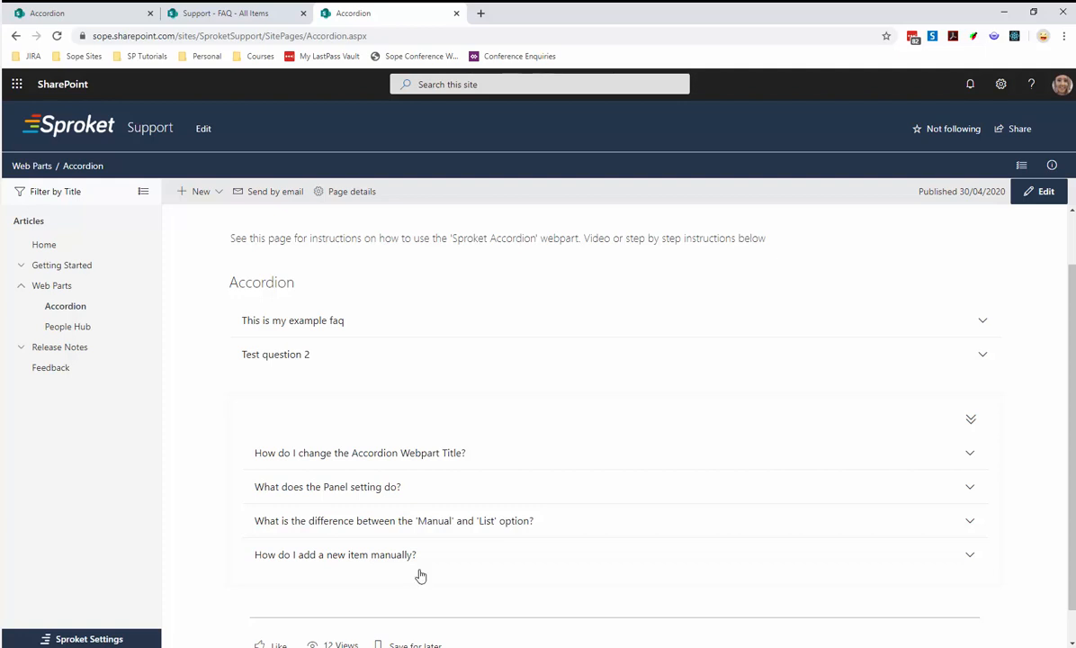
{"action": "scroll", "coordinate": [419, 574], "scroll_direction": "up", "scroll_amount": 1}
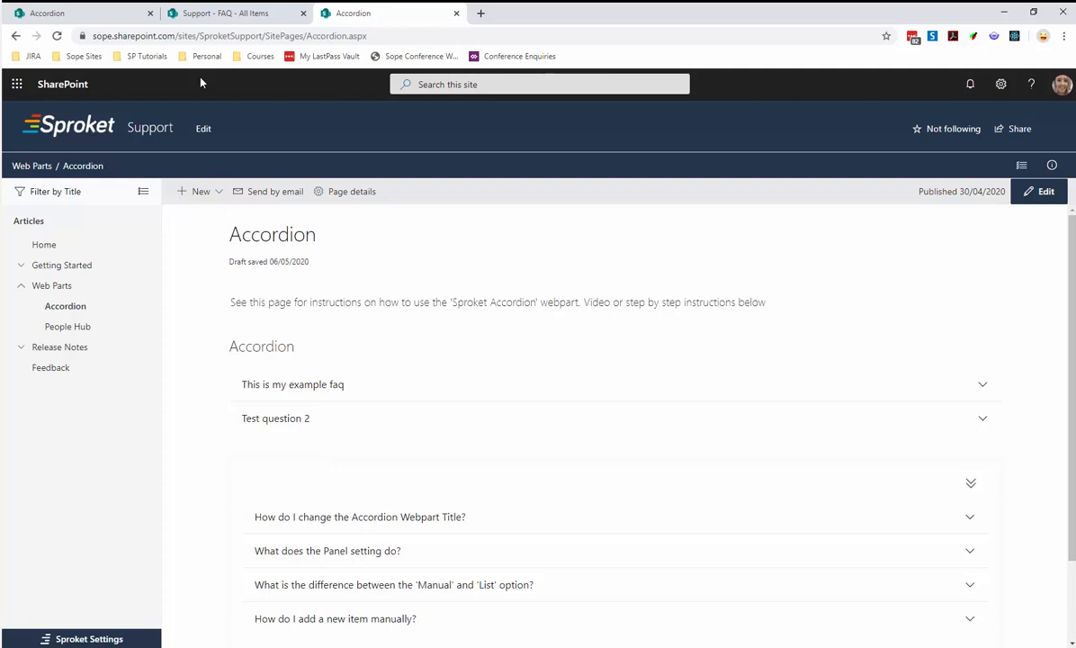
{"action": "left_click", "coordinate": [197, 16]}
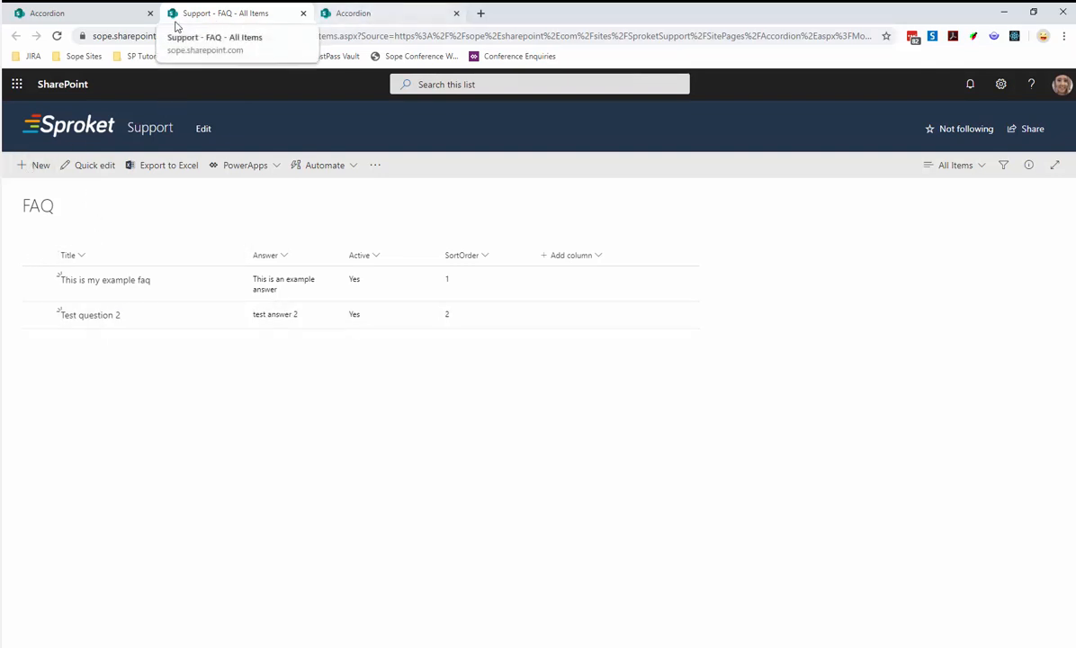
{"action": "left_click", "coordinate": [355, 14]}
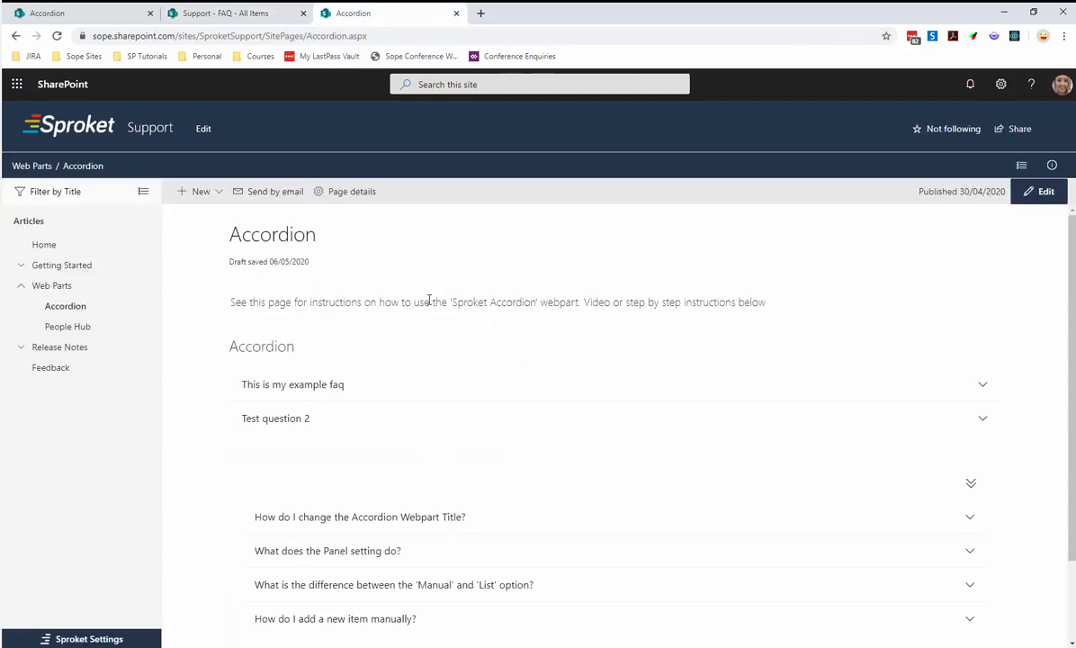